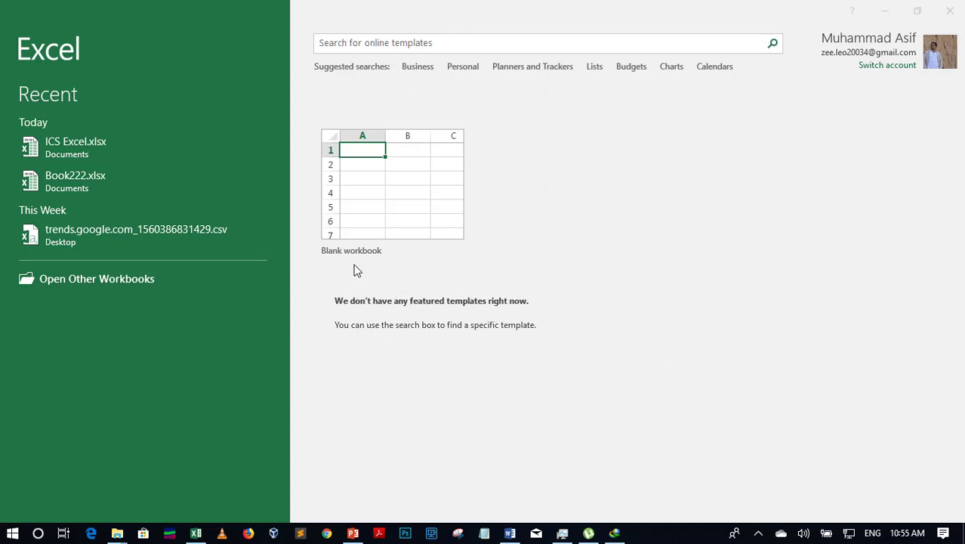
# Step: Create a blank workbook and enter 1 in cell A1
pyautogui.click(385, 203)
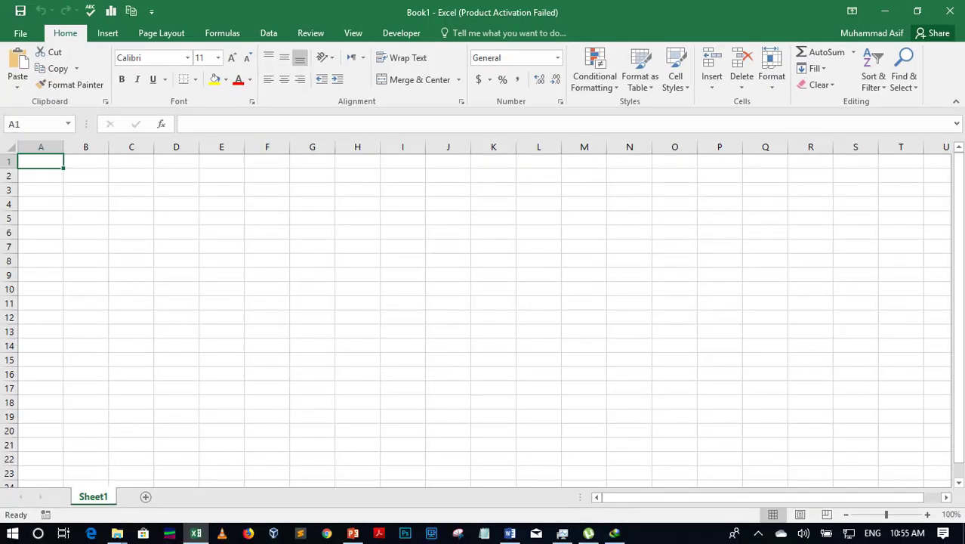
pyautogui.write('1')
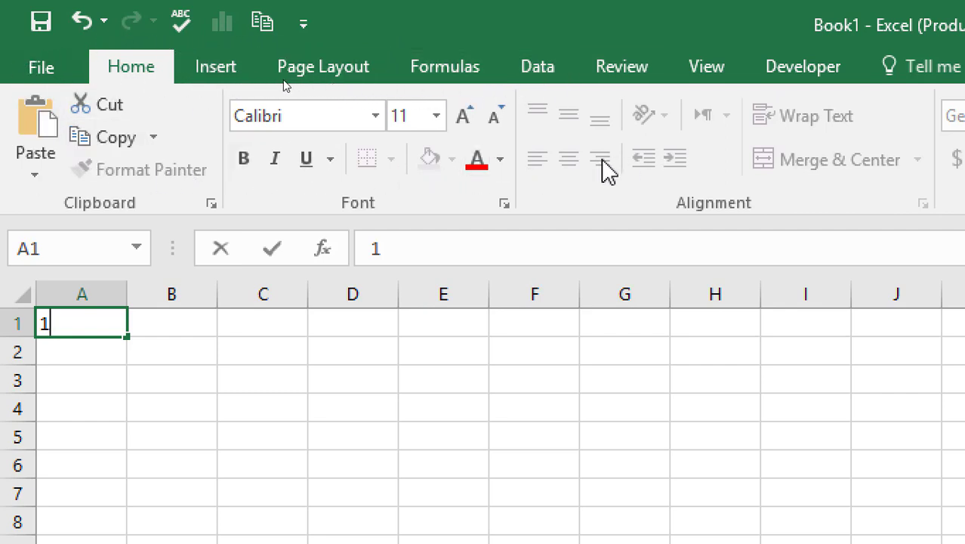
pyautogui.click(209, 72)
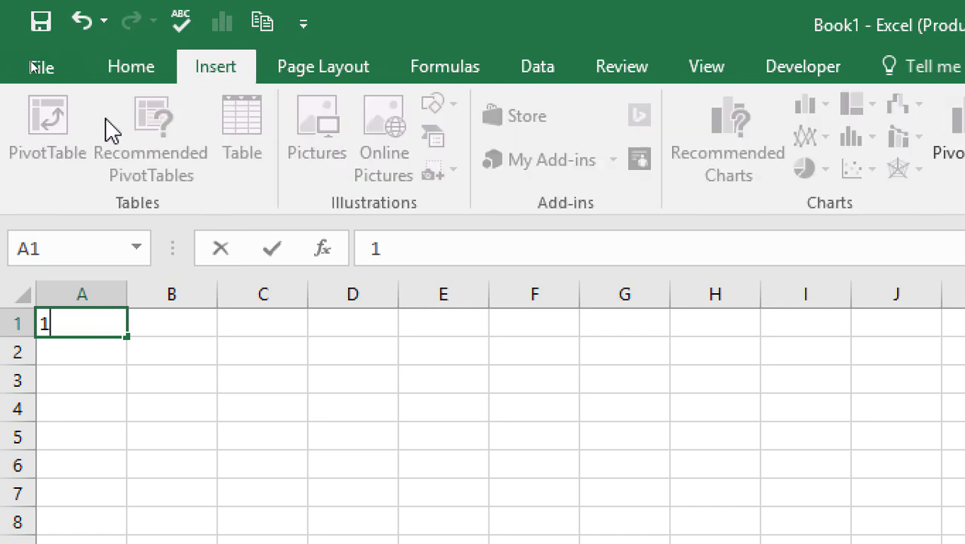
pyautogui.click(300, 79)
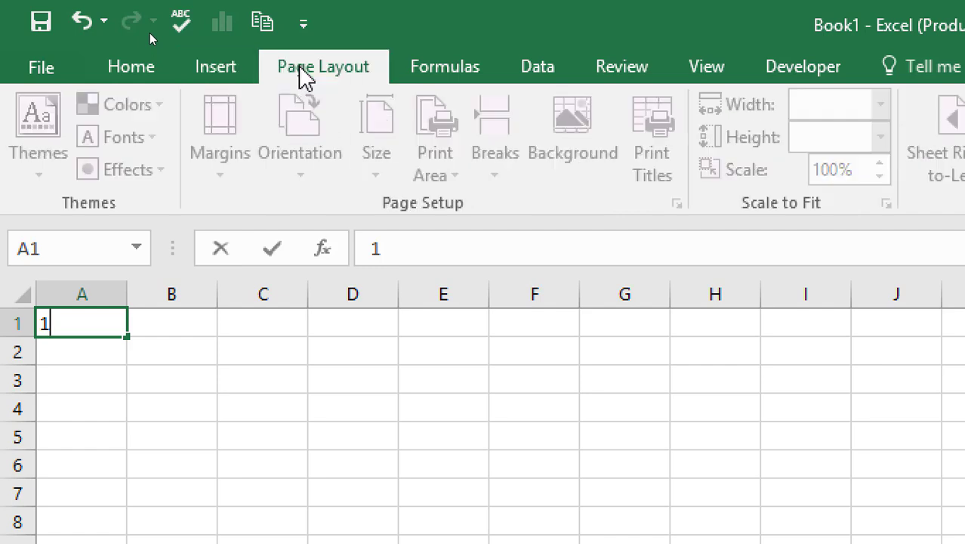
pyautogui.click(131, 72)
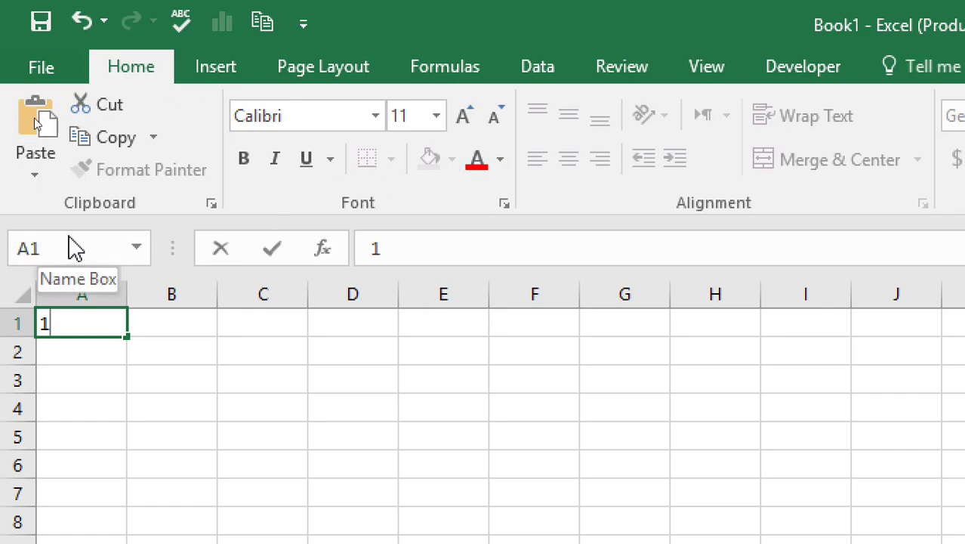
pyautogui.click(345, 398)
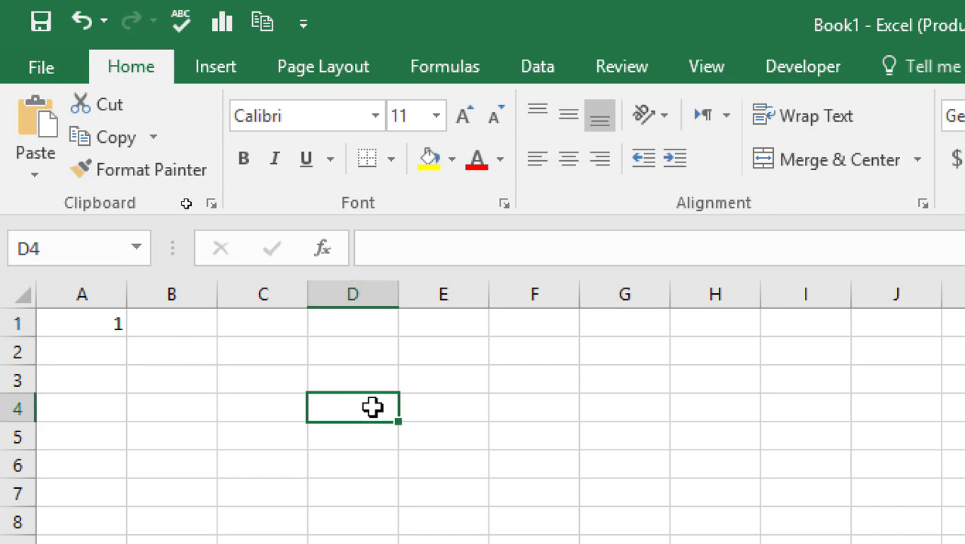
pyautogui.click(87, 485)
pyautogui.click(464, 422)
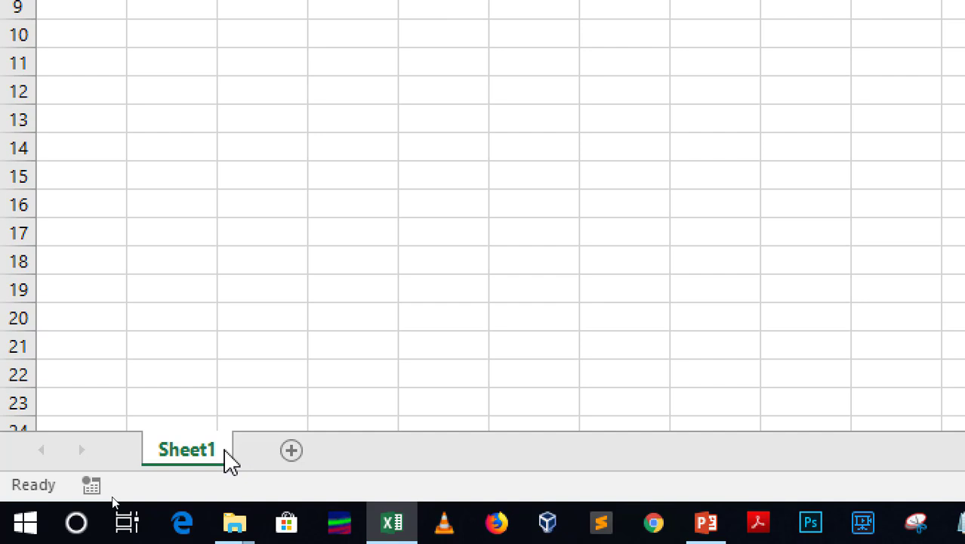
# Step: Add a second worksheet and enter the headings items in A1 and count in B1
pyautogui.click(292, 451)
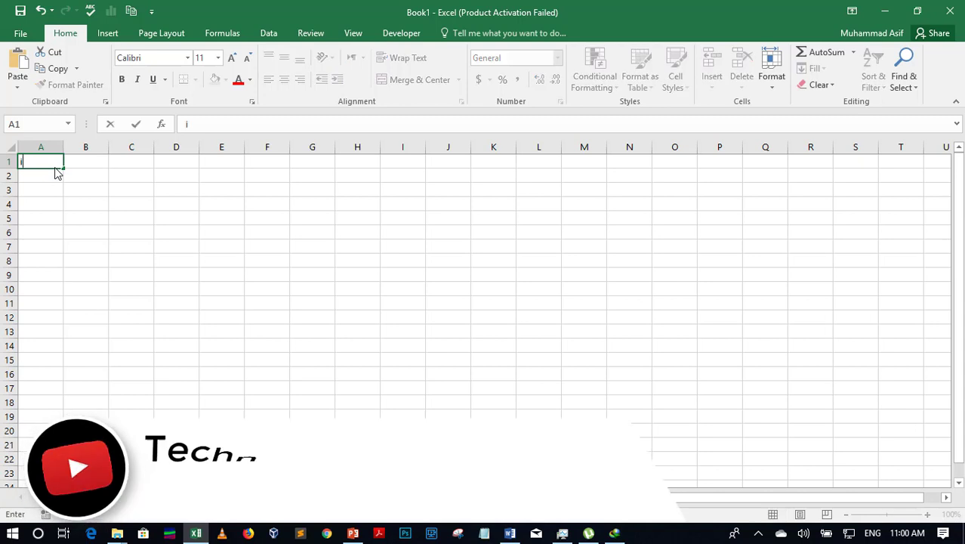
pyautogui.write('items')
pyautogui.press('Tab')
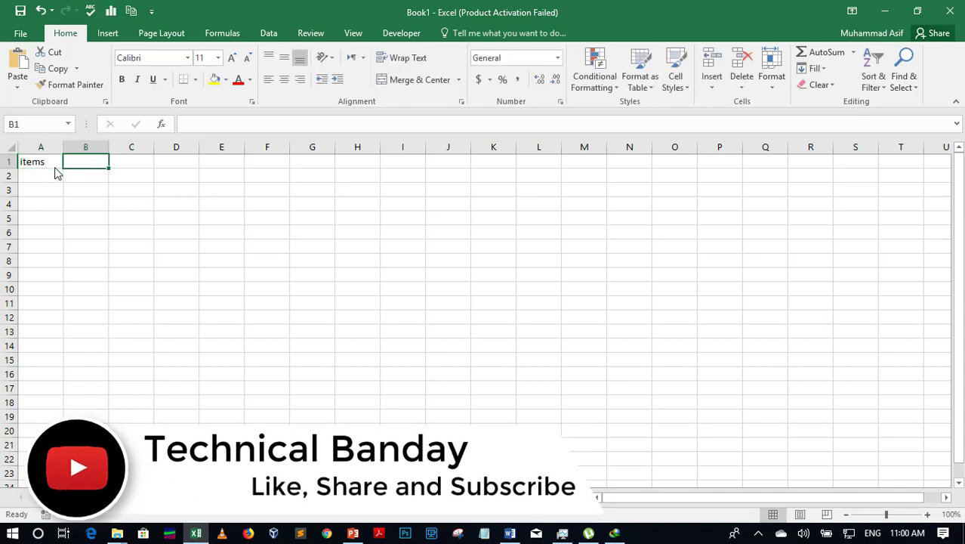
pyautogui.write('count')
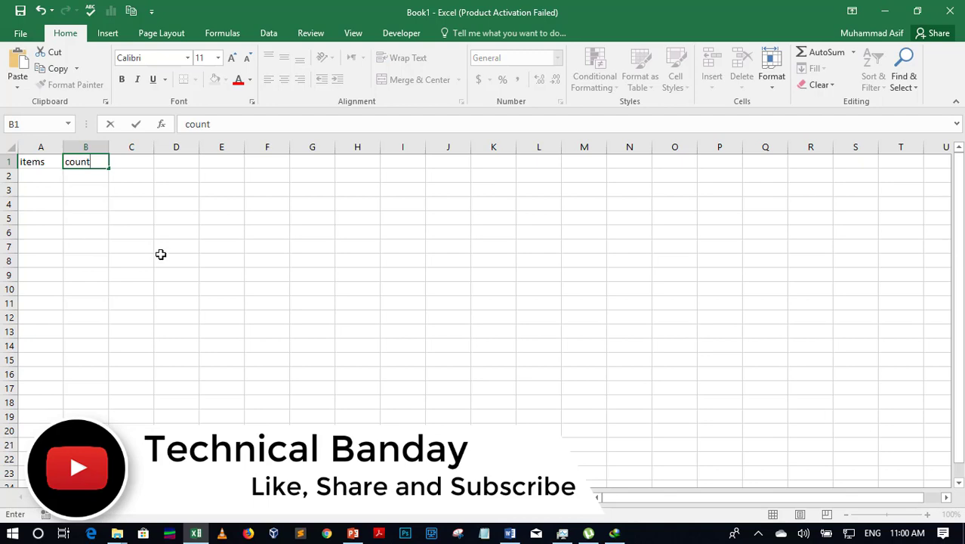
pyautogui.click(450, 306)
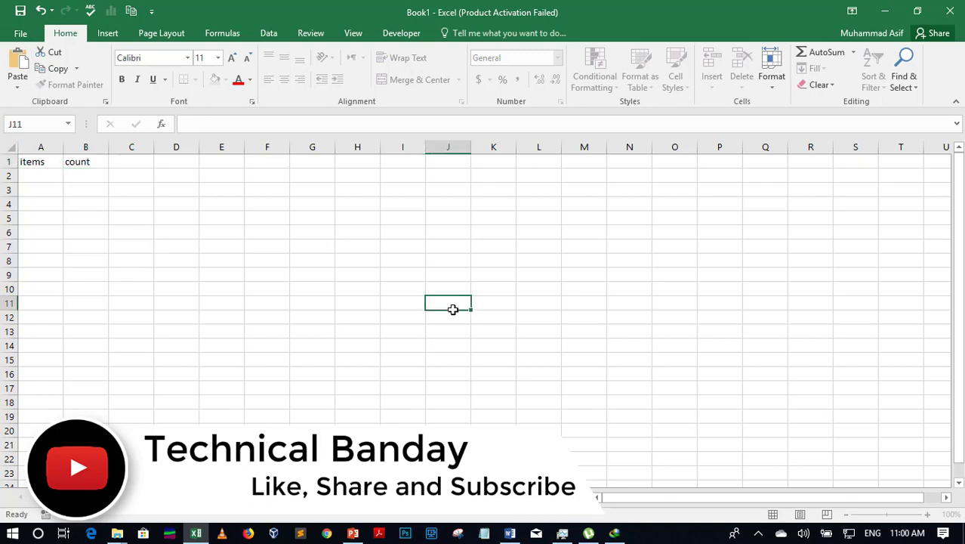
# Step: Set the zoom of the second worksheet to 180%
pyautogui.click(928, 514)
pyautogui.click(928, 514)
pyautogui.click(928, 514)
pyautogui.click(928, 514)
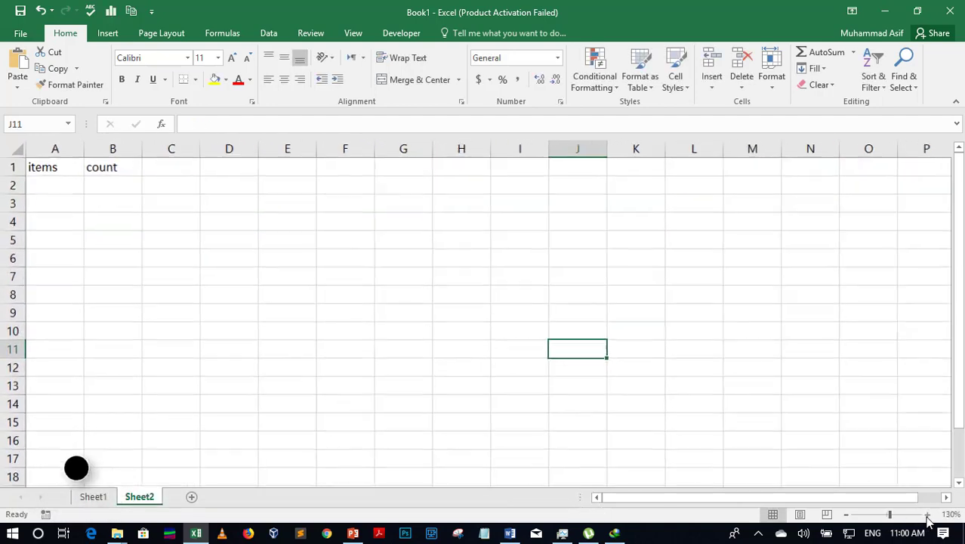
pyautogui.click(928, 515)
pyautogui.click(927, 515)
pyautogui.click(928, 514)
pyautogui.click(928, 514)
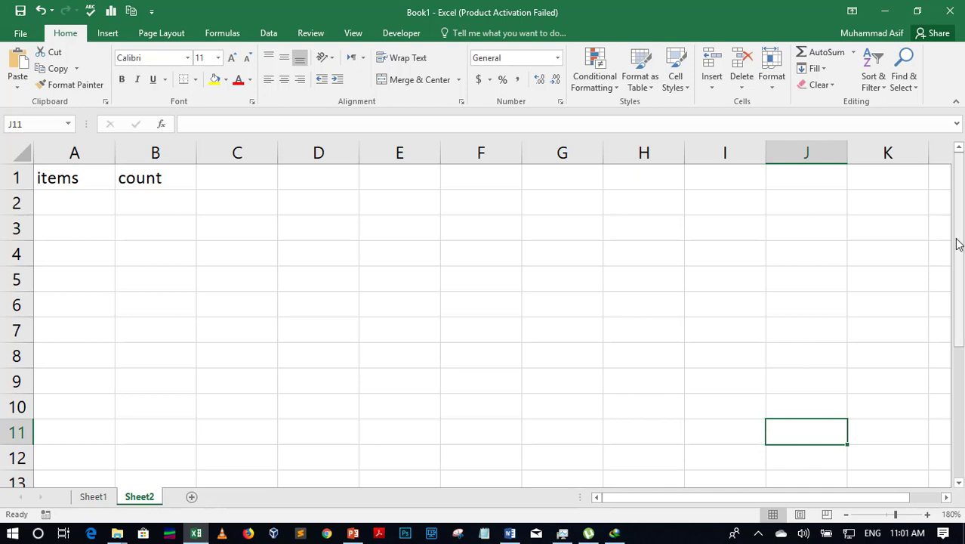
# Step: Scroll the worksheet sideways and back to column A, and widen the horizontal scroll bar slightly
pyautogui.moveTo(957, 244); pyautogui.dragTo(959, 222)
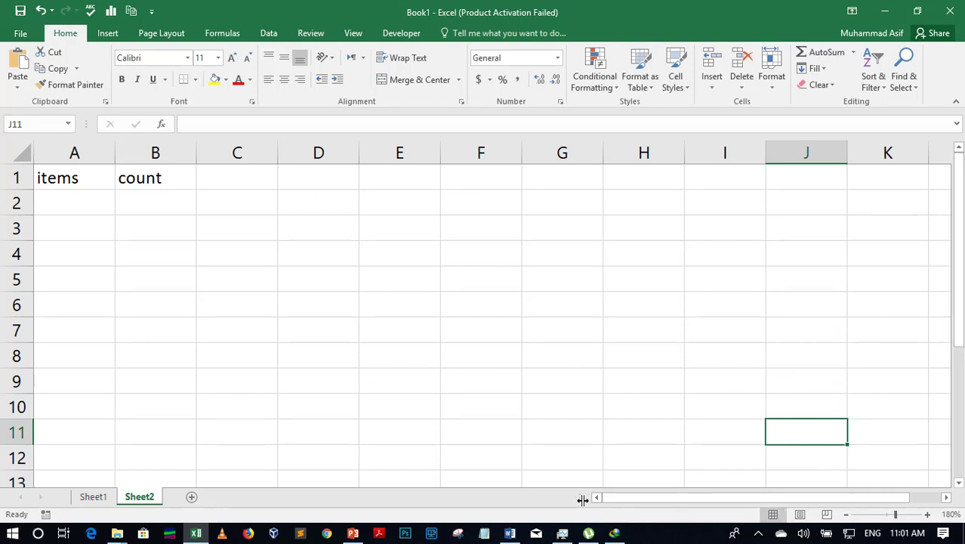
pyautogui.moveTo(708, 495); pyautogui.dragTo(672, 499)
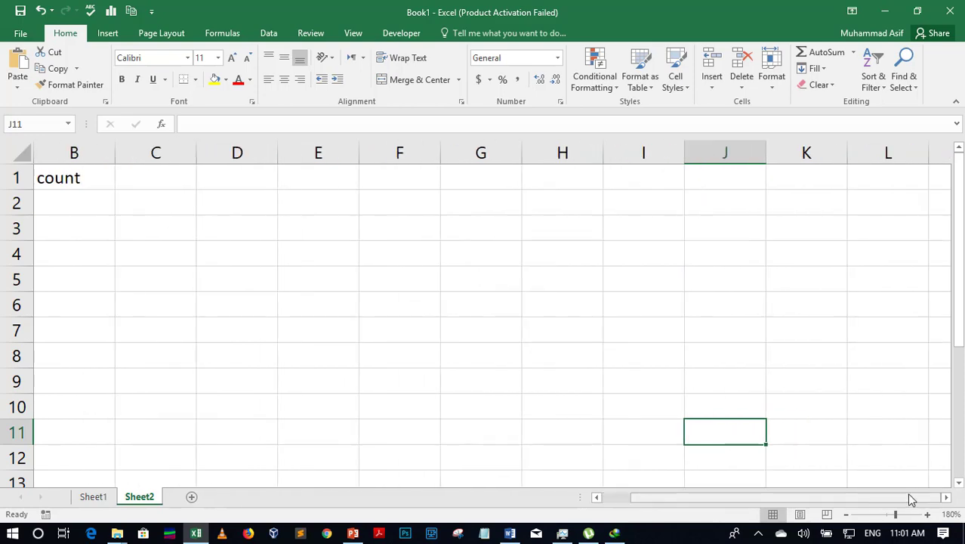
pyautogui.click(947, 498)
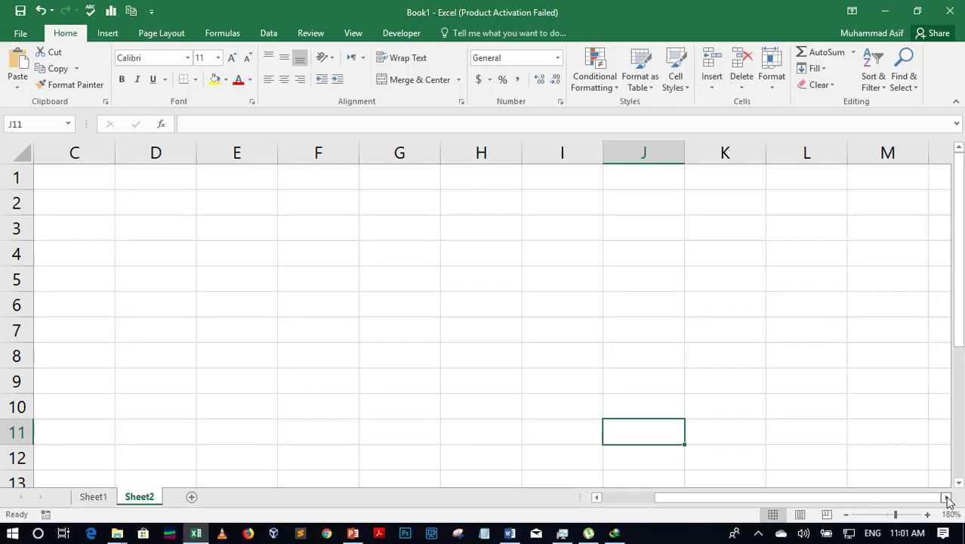
pyautogui.click(947, 498)
pyautogui.click(948, 497)
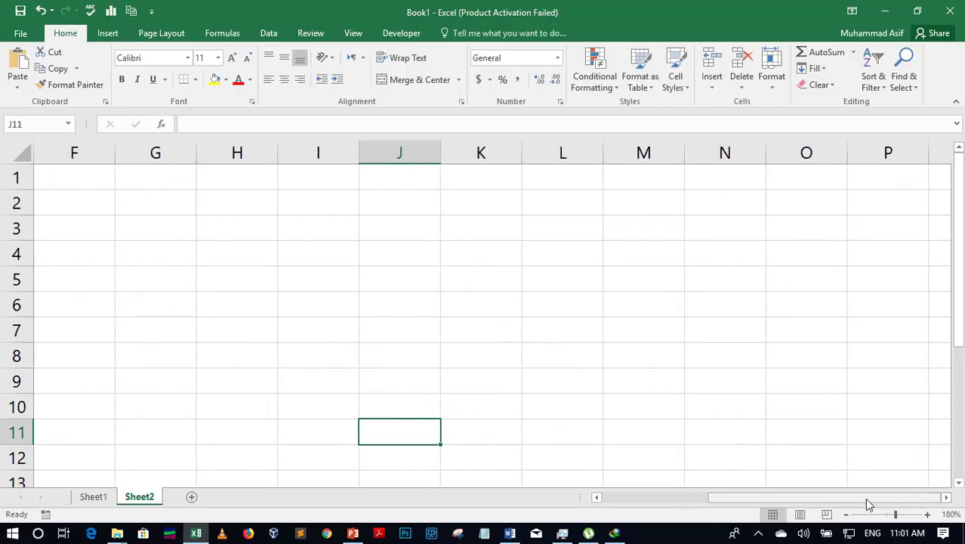
pyautogui.moveTo(865, 498); pyautogui.dragTo(764, 502)
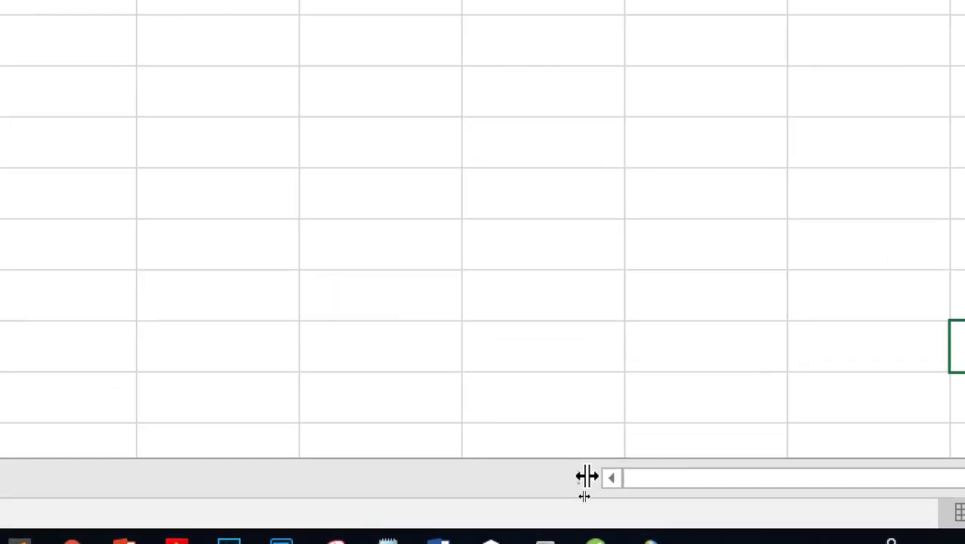
pyautogui.moveTo(583, 496); pyautogui.dragTo(559, 496)
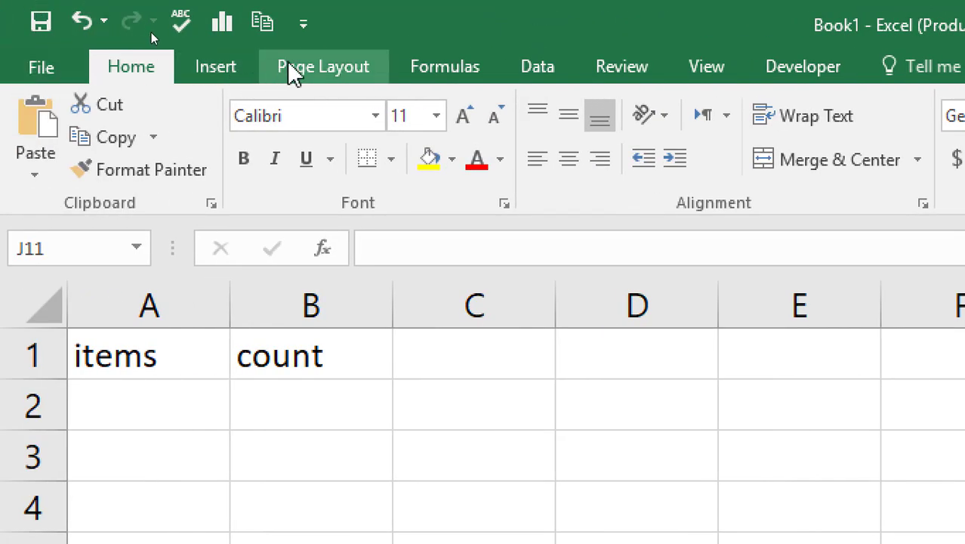
# Step: Add the New and Open commands to the Quick Access Toolbar
pyautogui.click(306, 22)
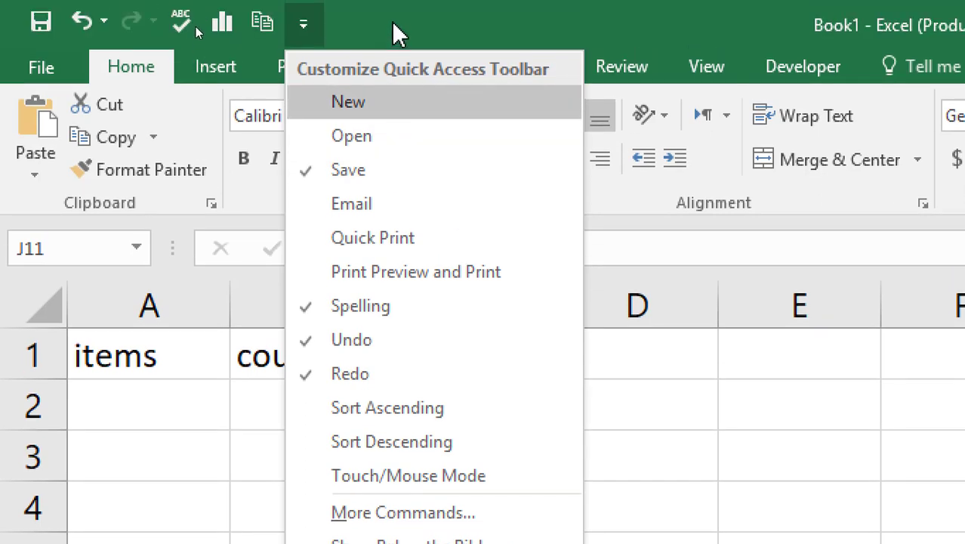
pyautogui.click(367, 93)
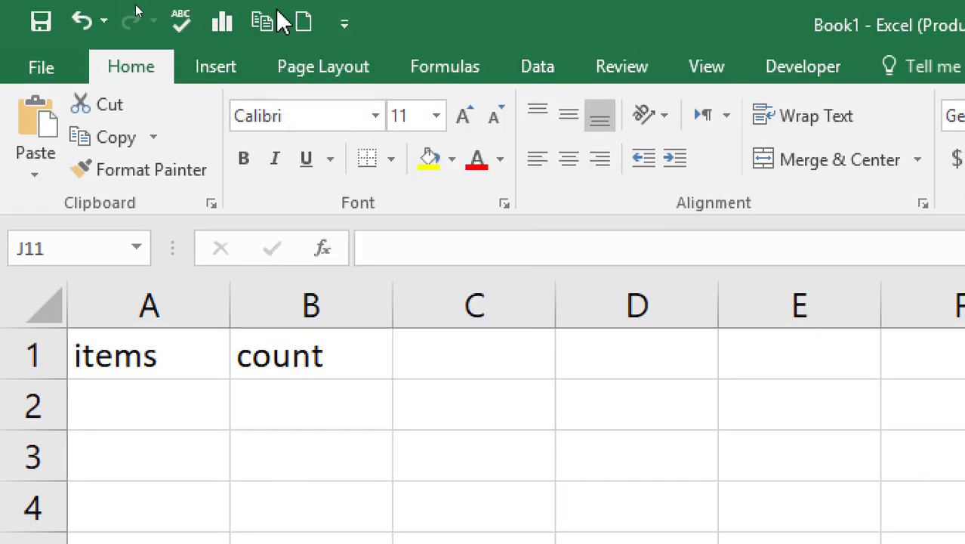
pyautogui.click(352, 28)
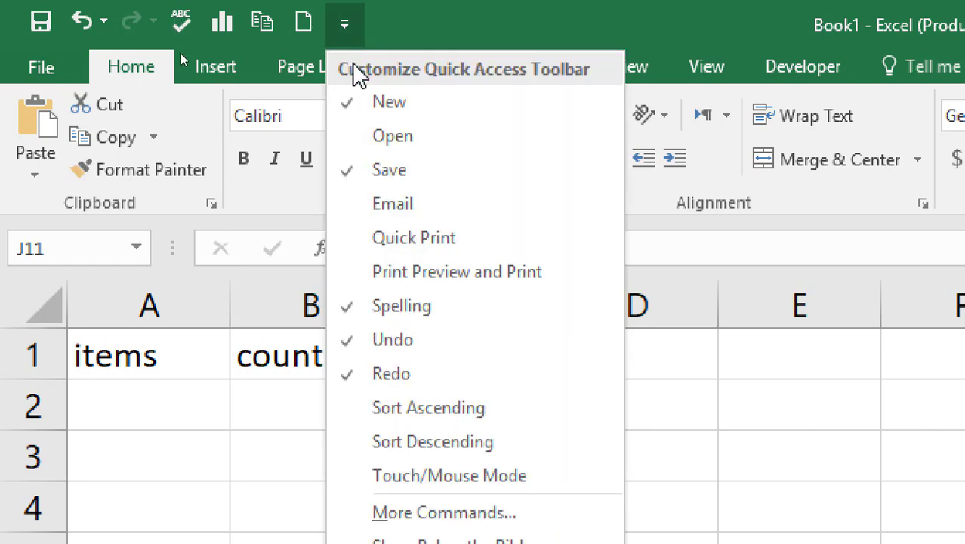
pyautogui.click(373, 136)
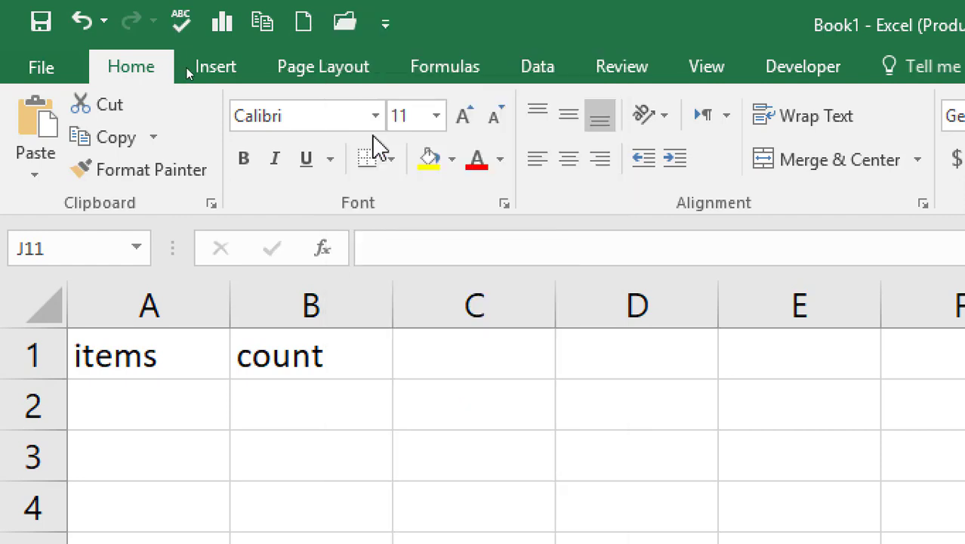
# Step: Add the Cut command from the popular commands to the Quick Access Toolbar for all documents
pyautogui.click(384, 24)
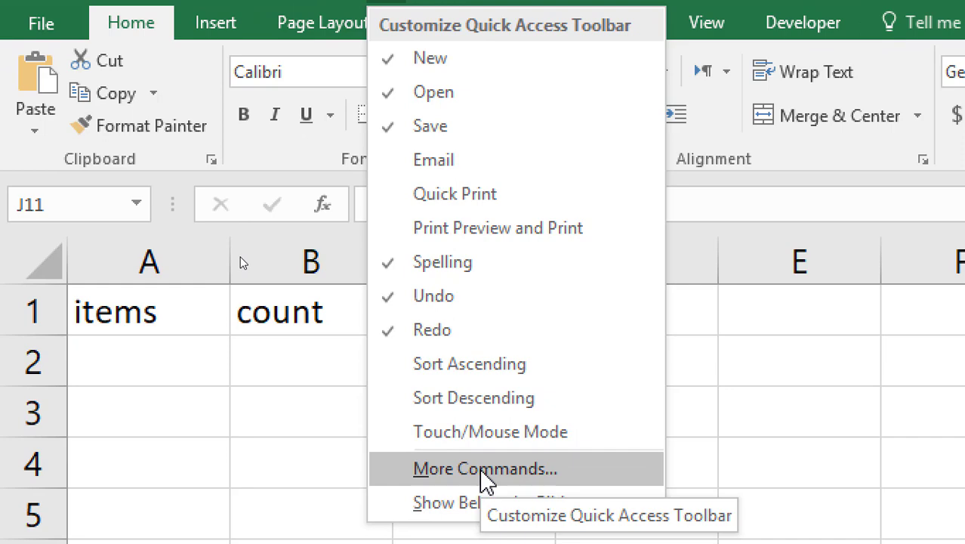
pyautogui.click(484, 469)
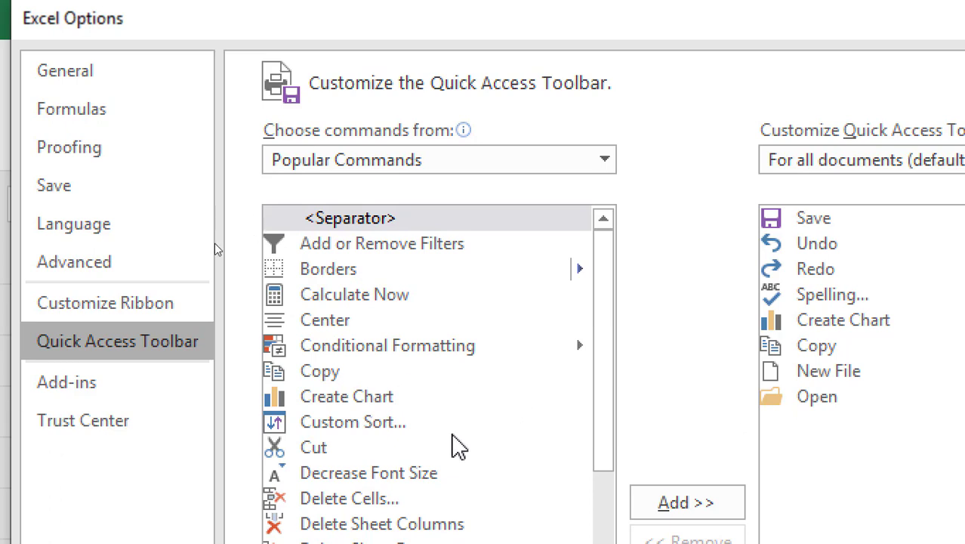
pyautogui.click(330, 449)
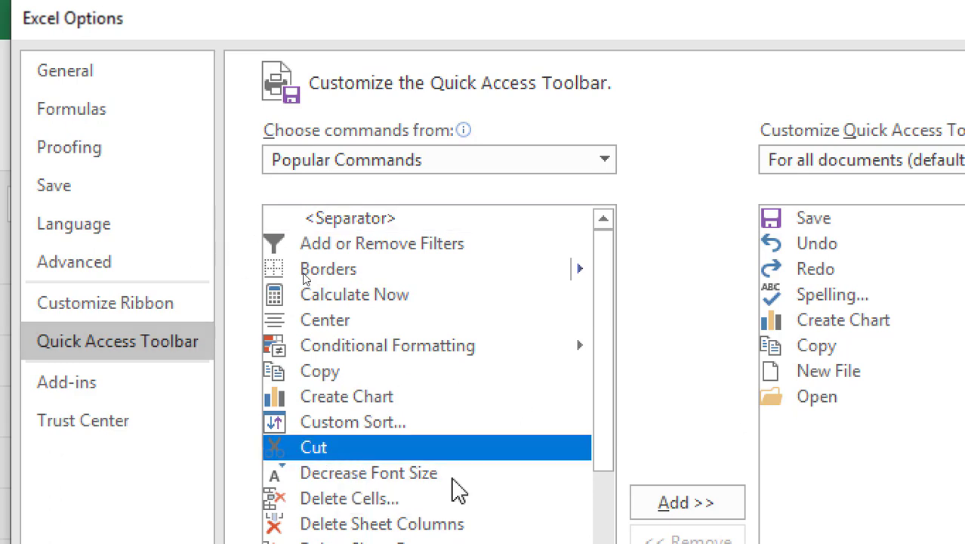
pyautogui.click(734, 510)
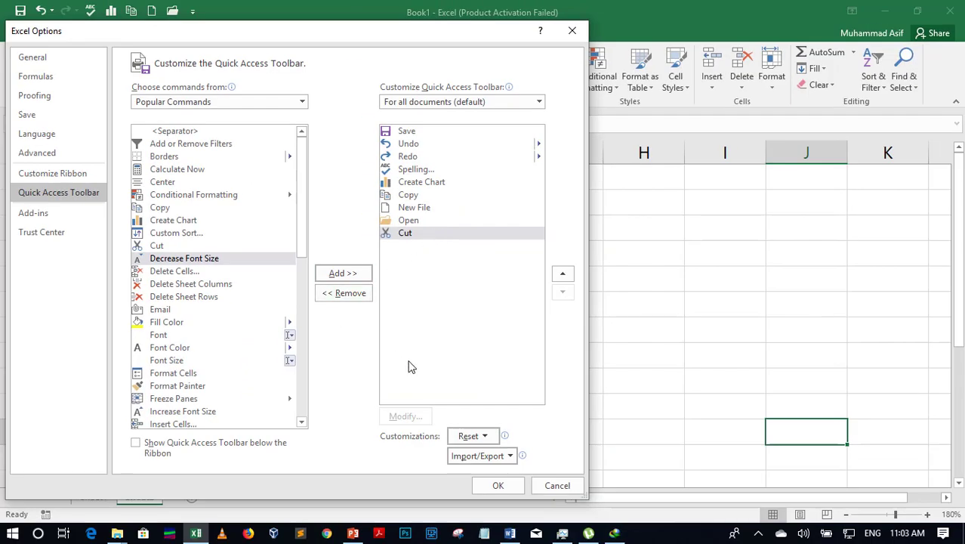
pyautogui.click(502, 485)
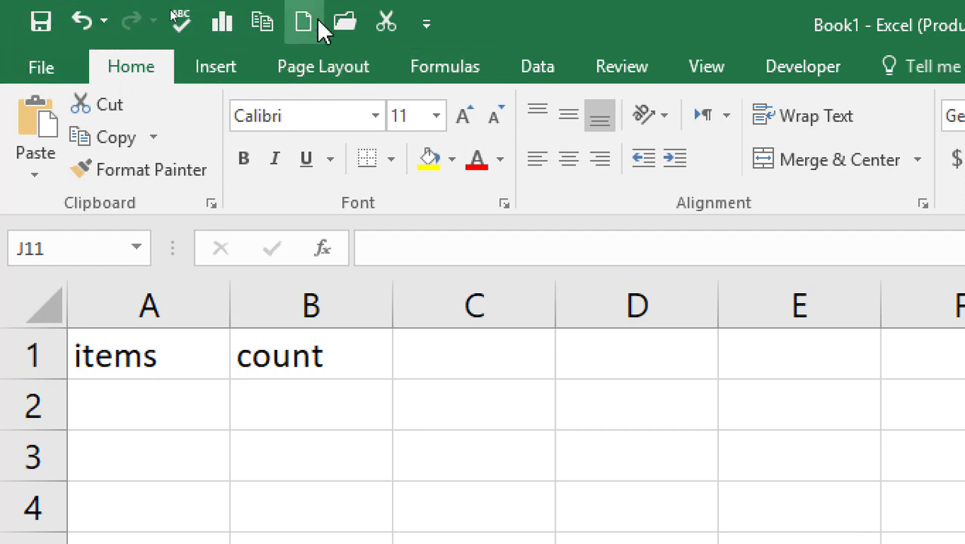
# Step: Add a new custom tab with a new group after Home in the ribbon customization options
pyautogui.click(58, 69)
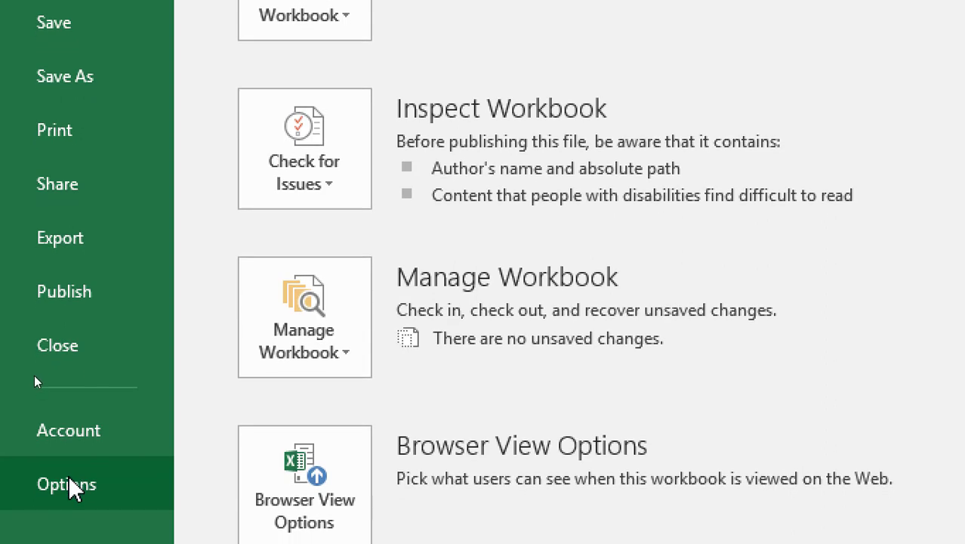
pyautogui.click(70, 485)
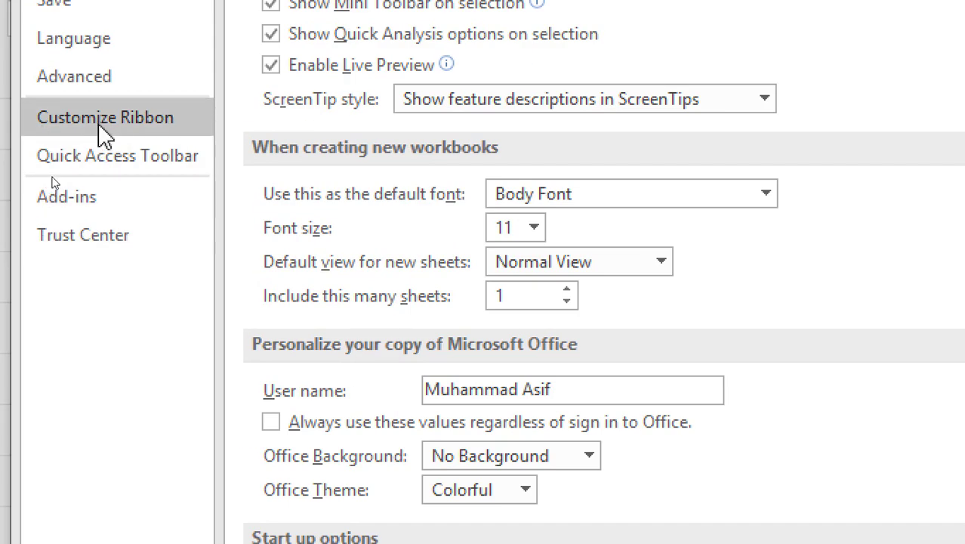
pyautogui.click(117, 168)
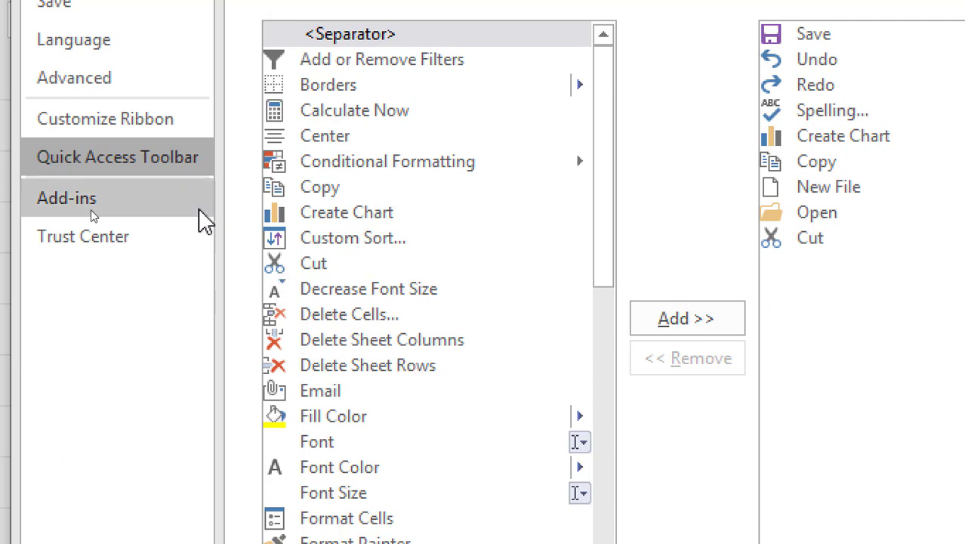
pyautogui.click(123, 120)
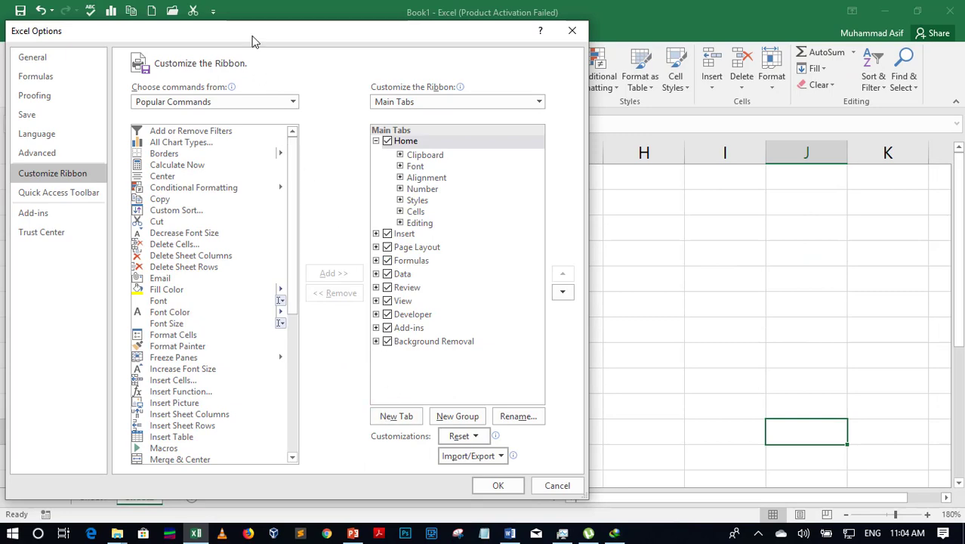
pyautogui.moveTo(254, 42); pyautogui.dragTo(337, 85)
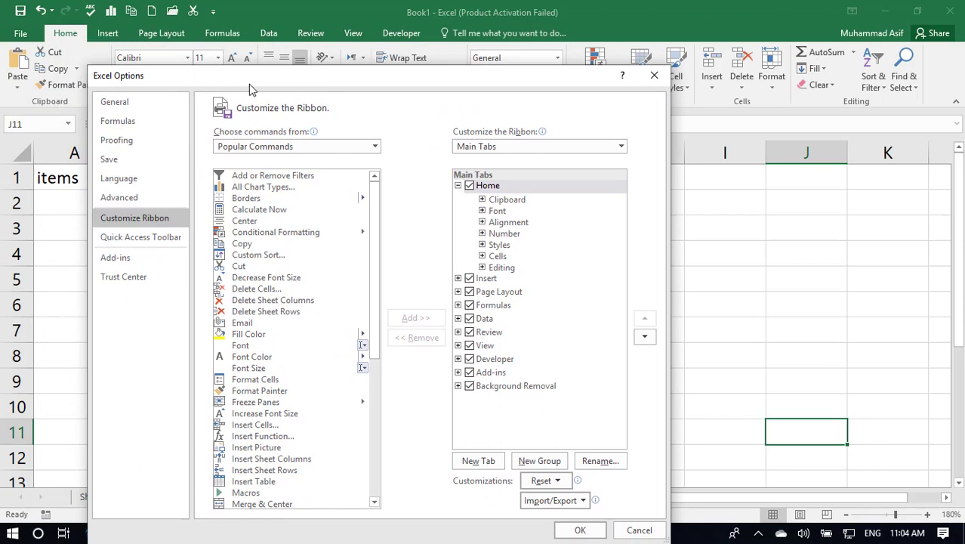
pyautogui.moveTo(250, 85); pyautogui.dragTo(269, 21)
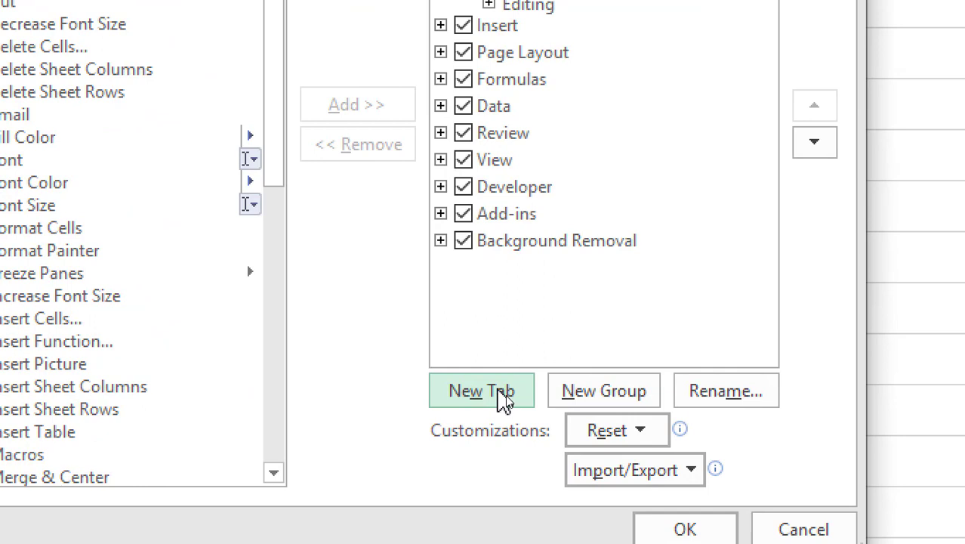
pyautogui.click(503, 399)
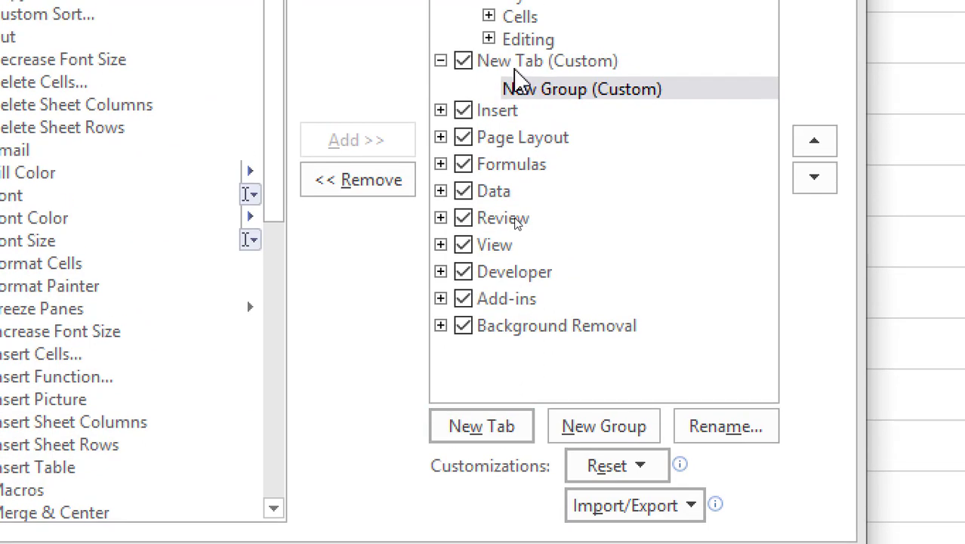
# Step: Rename the new custom tab as My Commands
pyautogui.rightClick(521, 62)
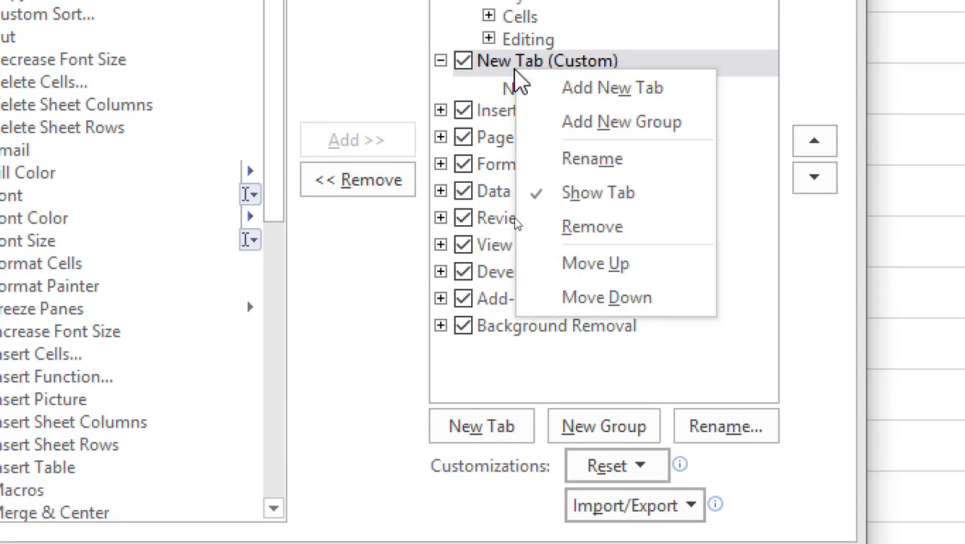
pyautogui.click(545, 158)
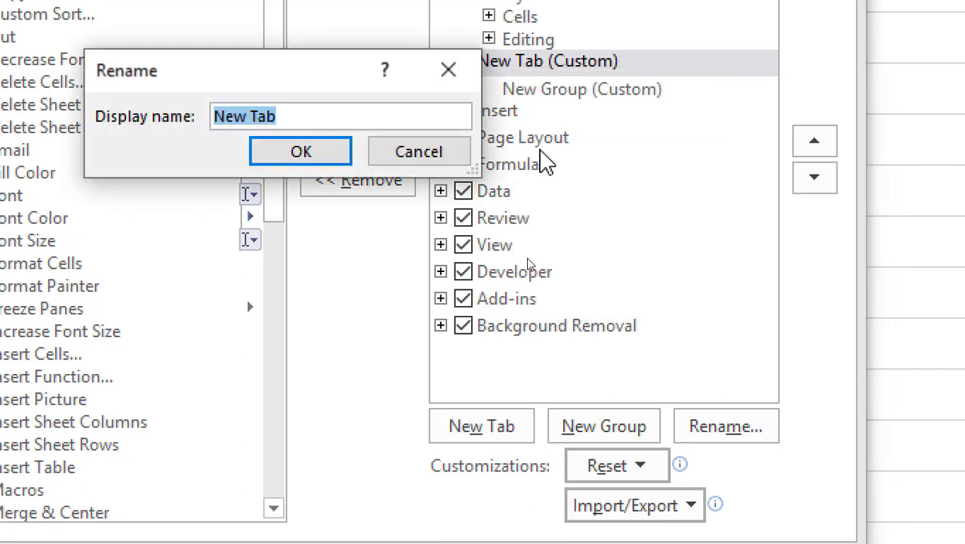
pyautogui.write('My Co')
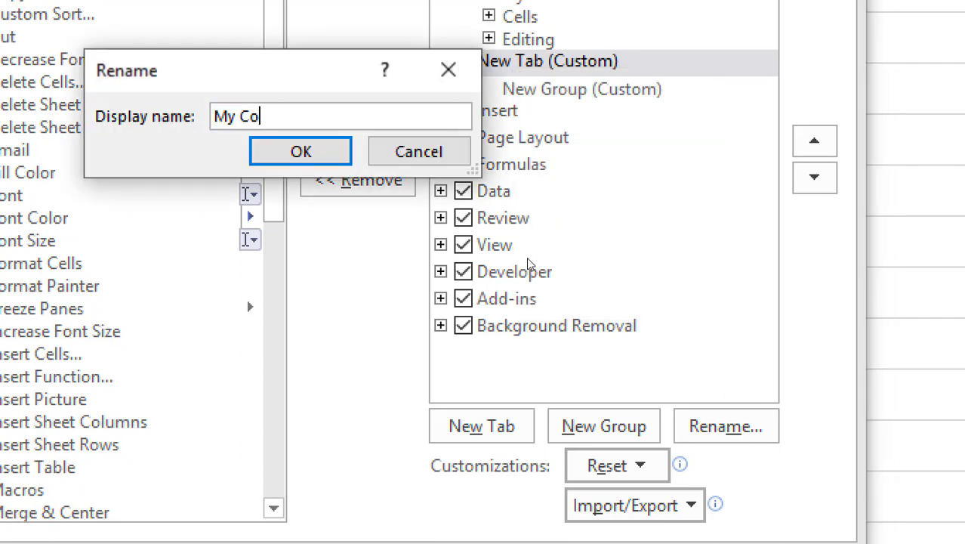
pyautogui.write('mmands')
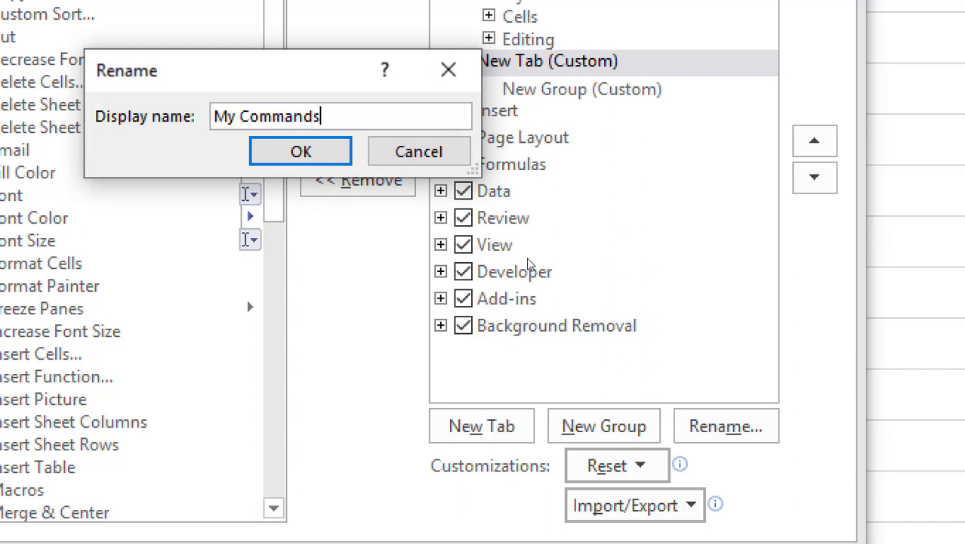
pyautogui.click(276, 167)
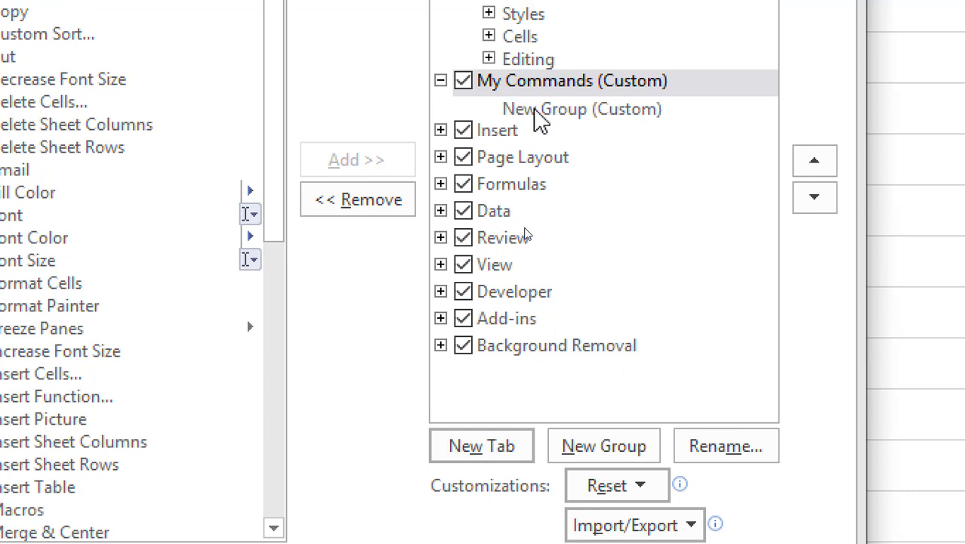
# Step: Add two more groups to the My Commands tab and rename its first group as Font
pyautogui.click(598, 452)
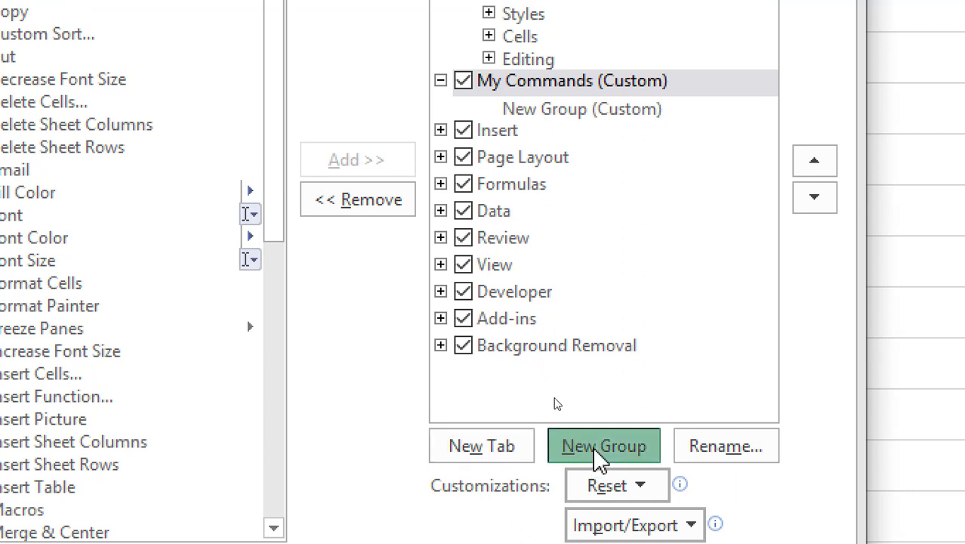
pyautogui.click(598, 451)
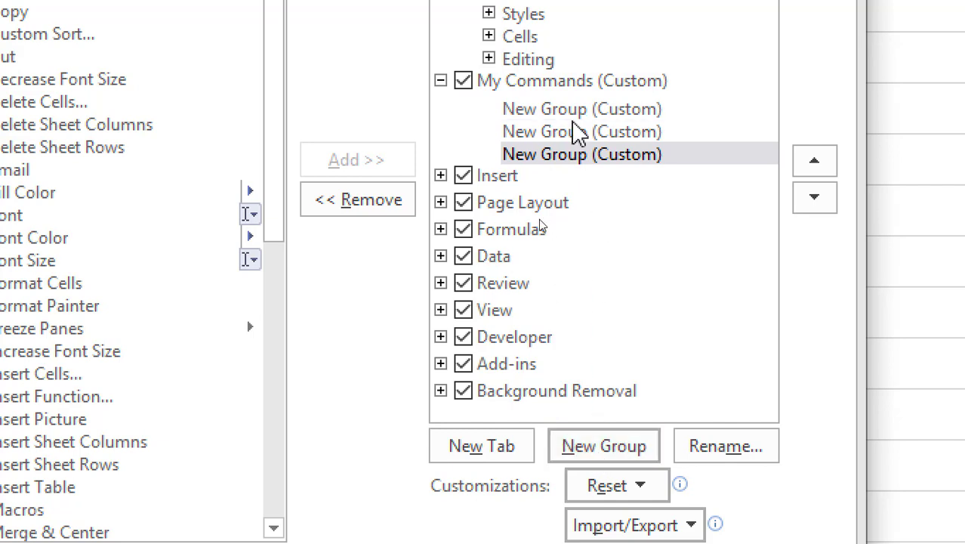
pyautogui.click(556, 125)
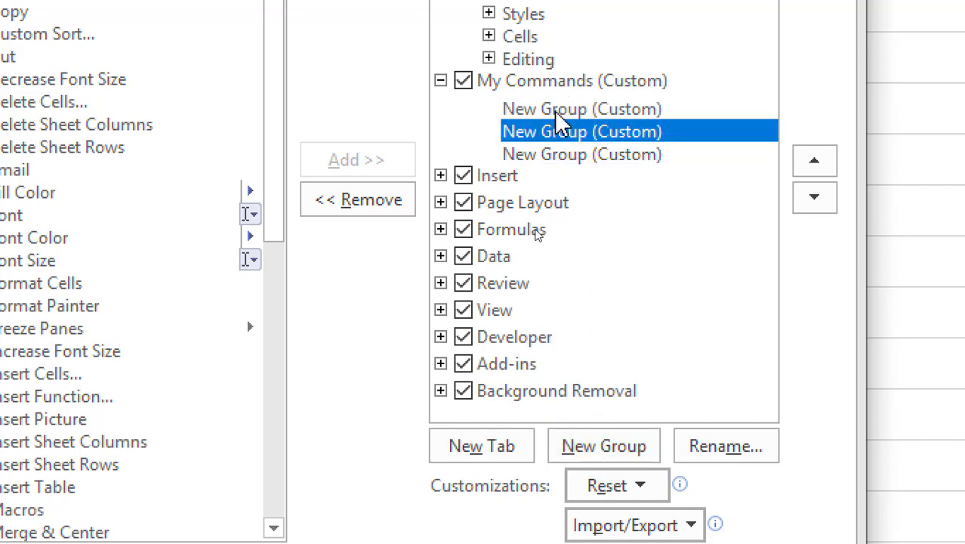
pyautogui.click(558, 111)
pyautogui.rightClick(556, 109)
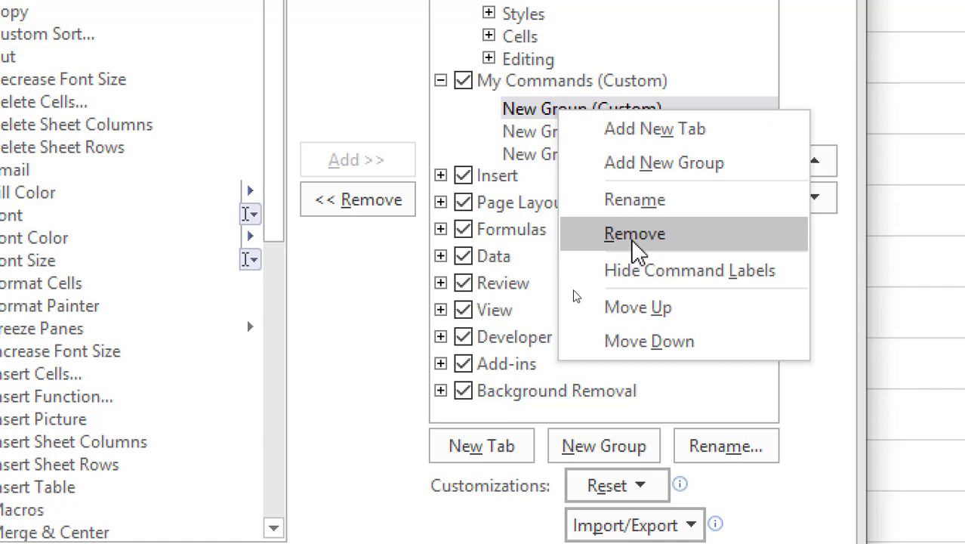
pyautogui.click(639, 201)
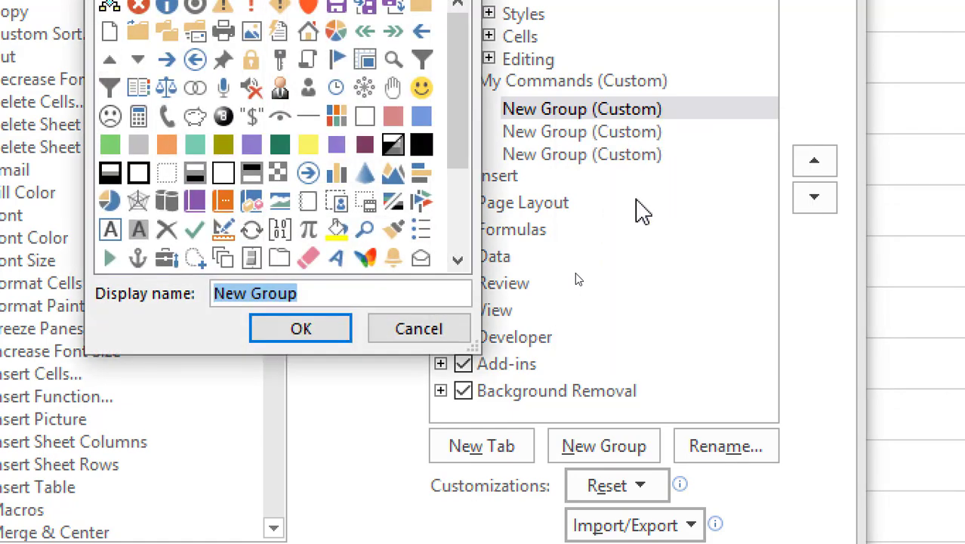
pyautogui.write('Font')
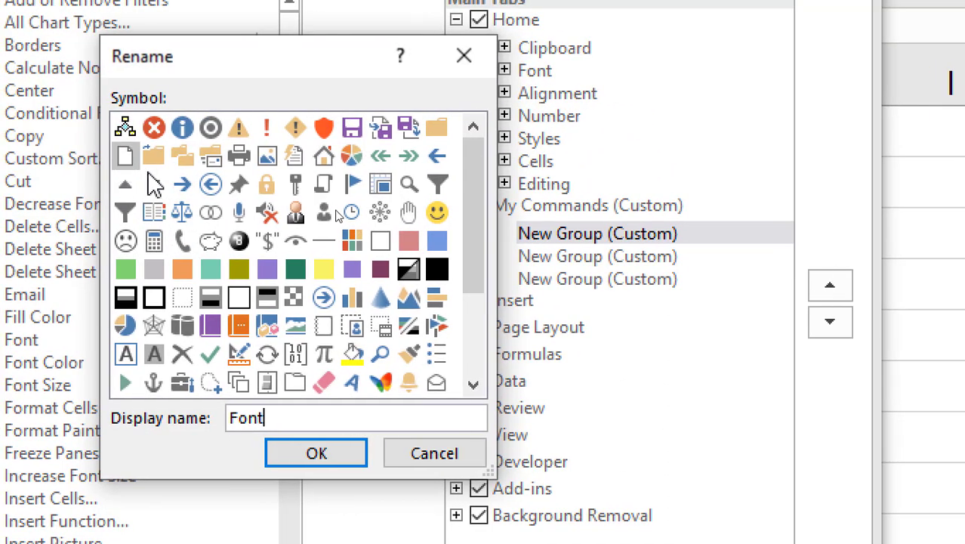
pyautogui.click(333, 456)
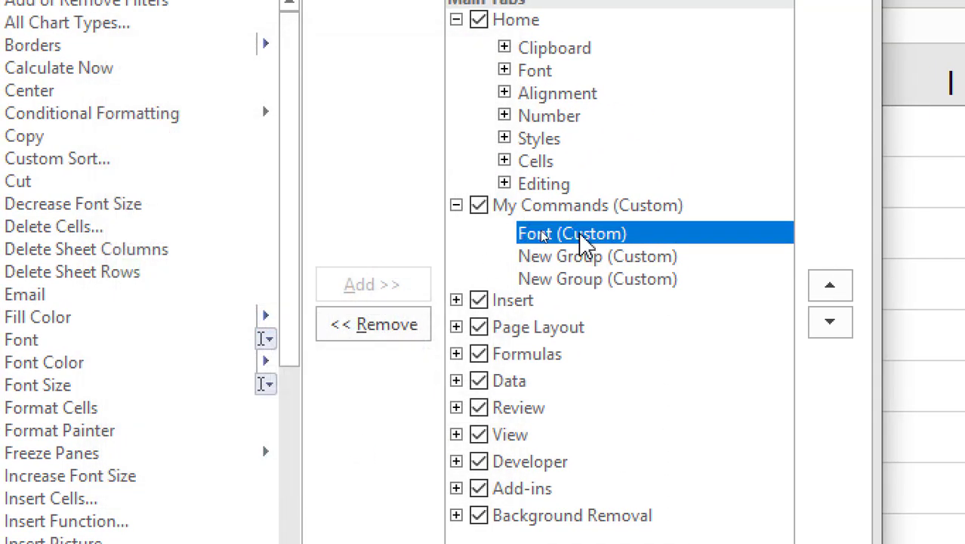
# Step: Remove the unnamed group directly below Font in the My Commands tab and add a new group in its place
pyautogui.click(586, 254)
pyautogui.rightClick(586, 253)
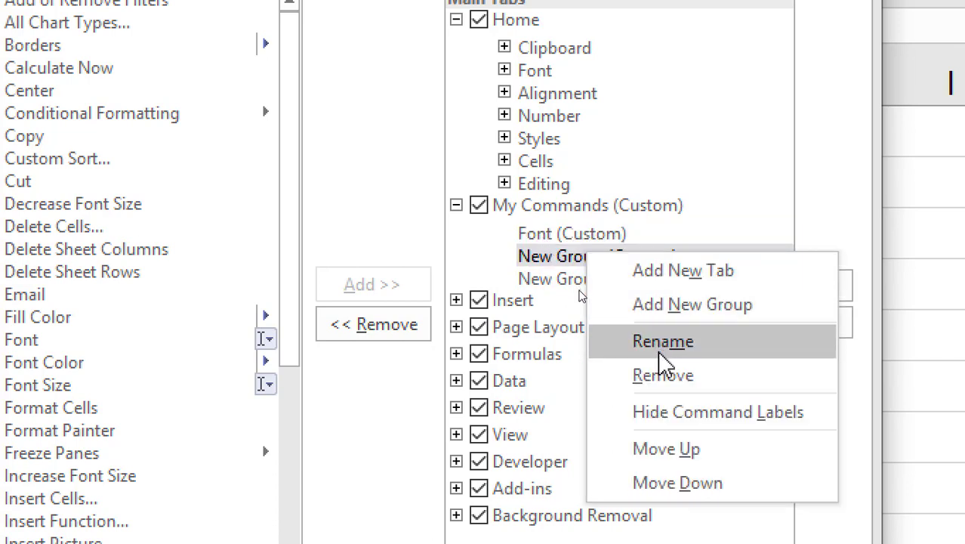
pyautogui.click(661, 376)
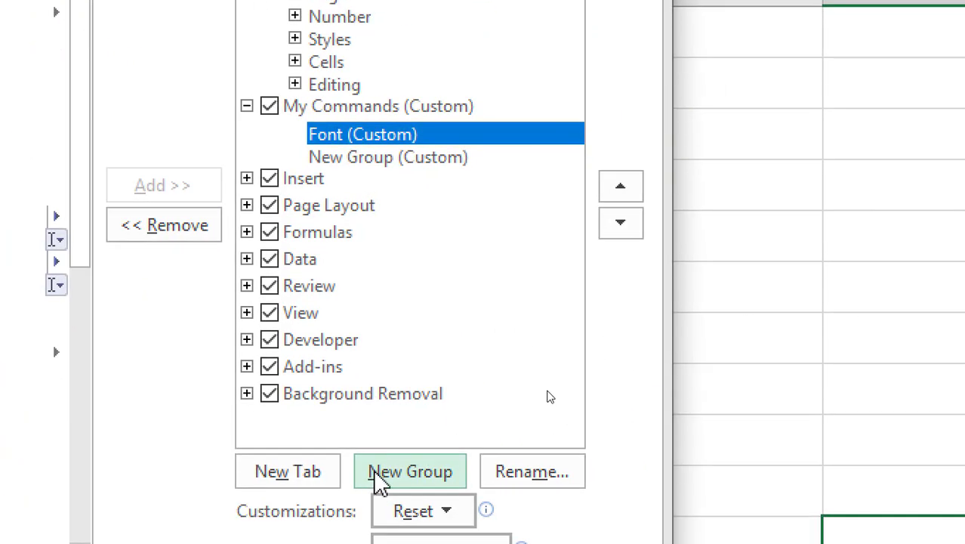
pyautogui.click(376, 469)
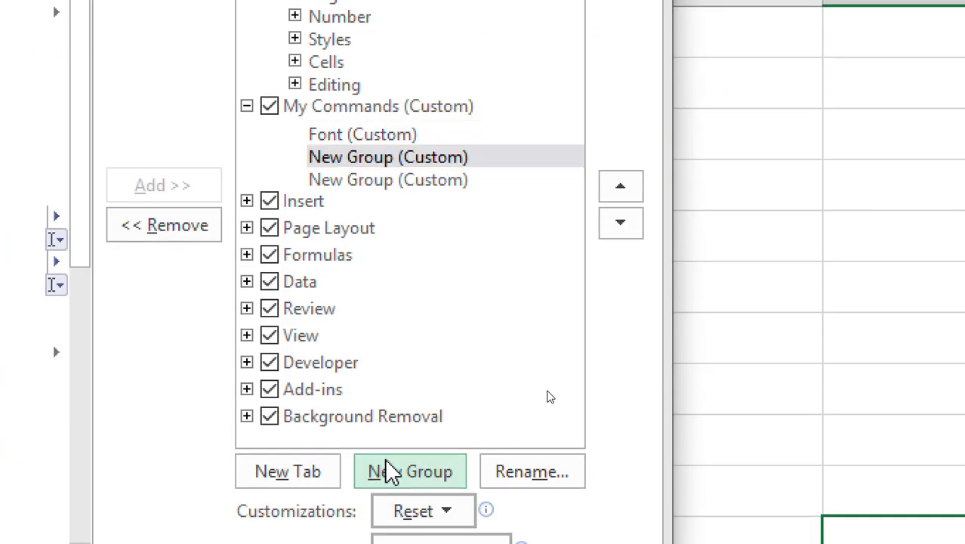
# Step: Rename the second group of the My Commands tab as Tabls
pyautogui.rightClick(346, 162)
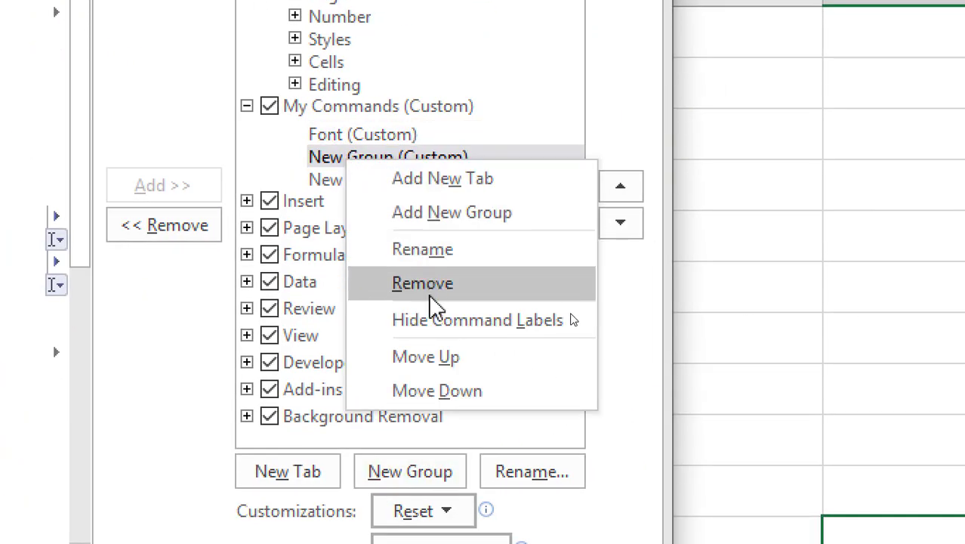
pyautogui.click(441, 261)
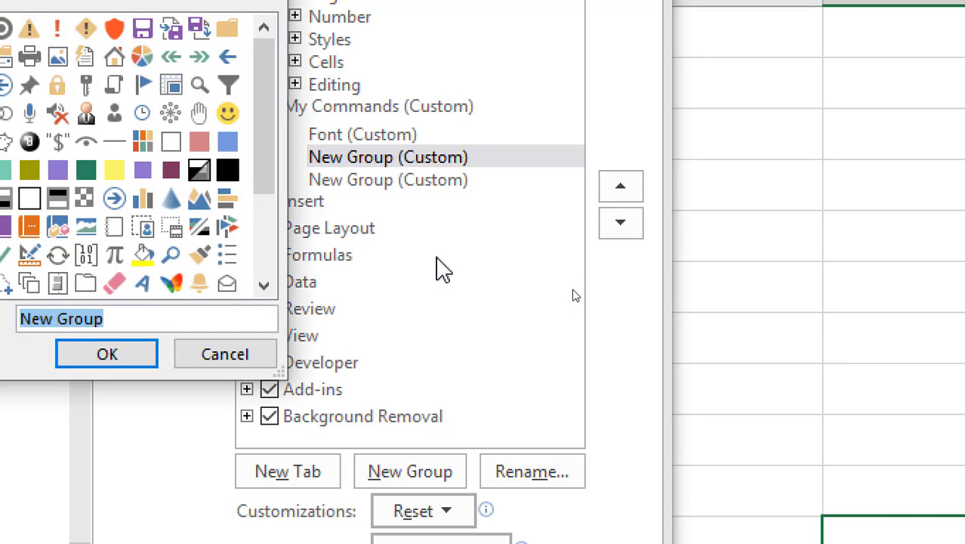
pyautogui.write('Tabls')
pyautogui.press('Return')
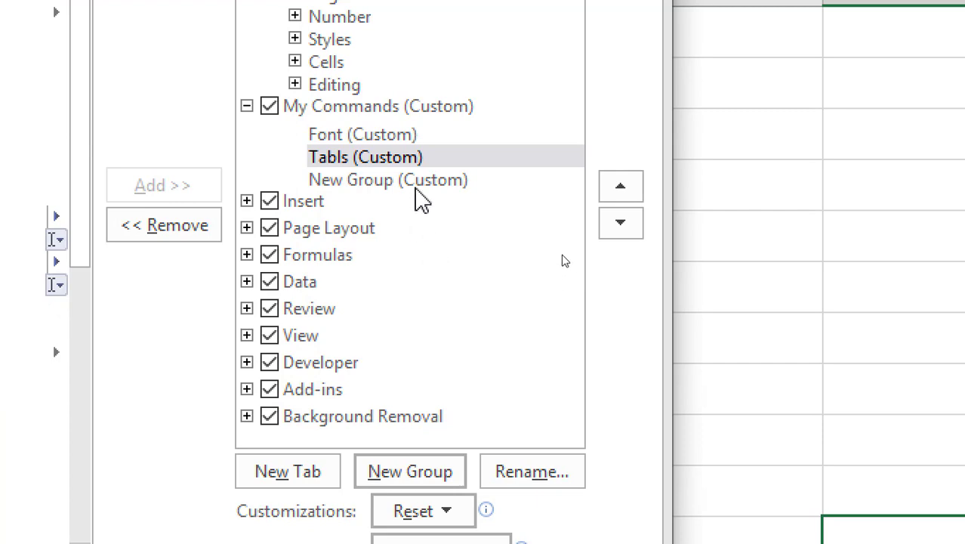
# Step: Rename the third group of the My Commands tab as Others
pyautogui.rightClick(414, 187)
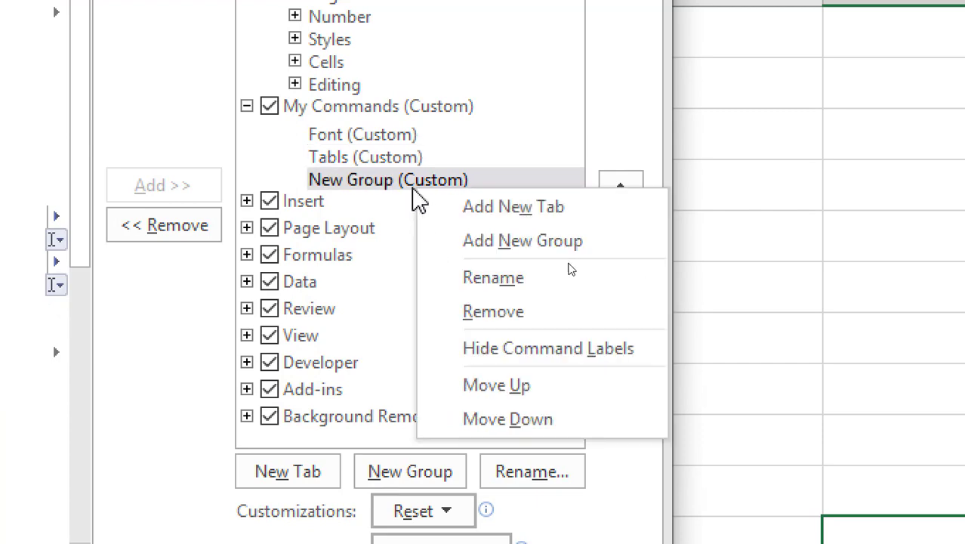
pyautogui.click(461, 276)
pyautogui.write('Others')
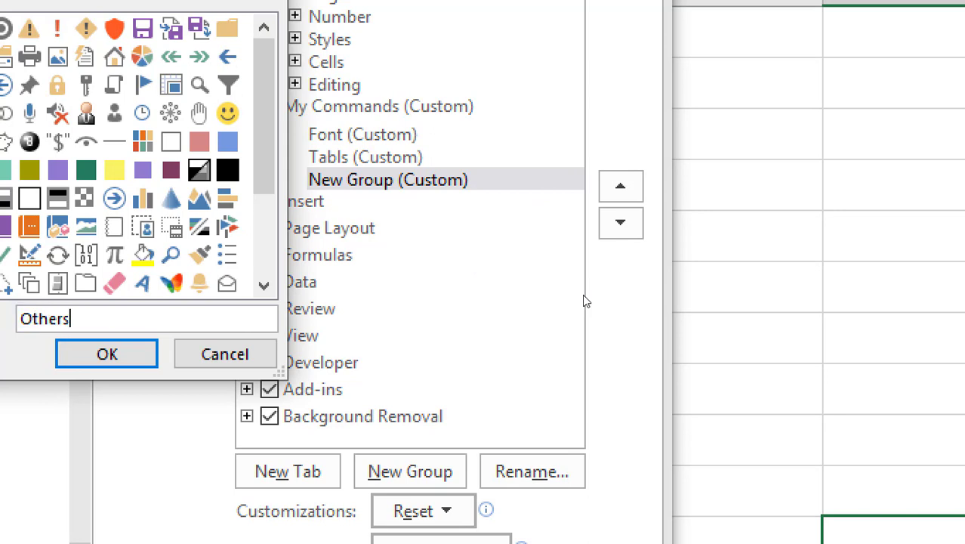
pyautogui.press('Return')
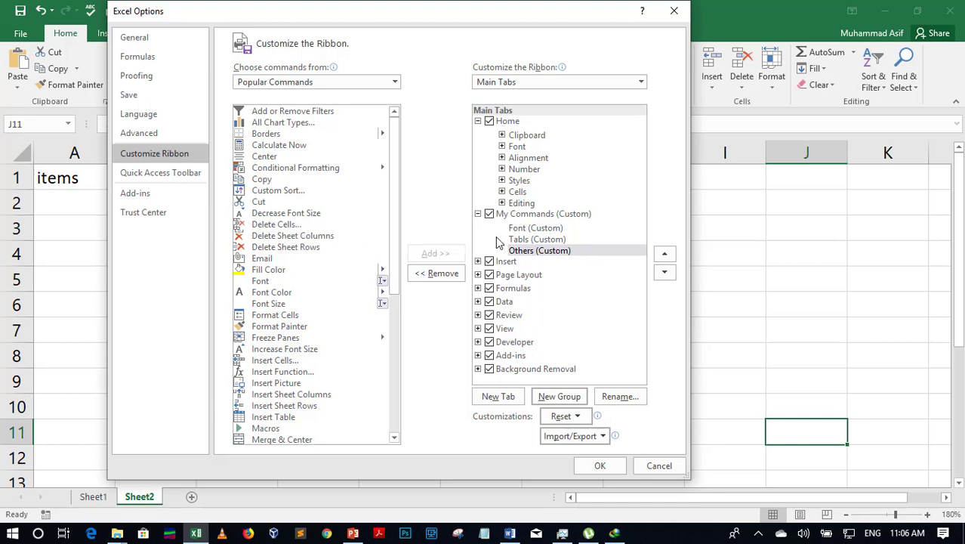
# Step: Add the Font, Font Color, Font Size and Increase Font Size commands to the custom Font group
pyautogui.click(519, 229)
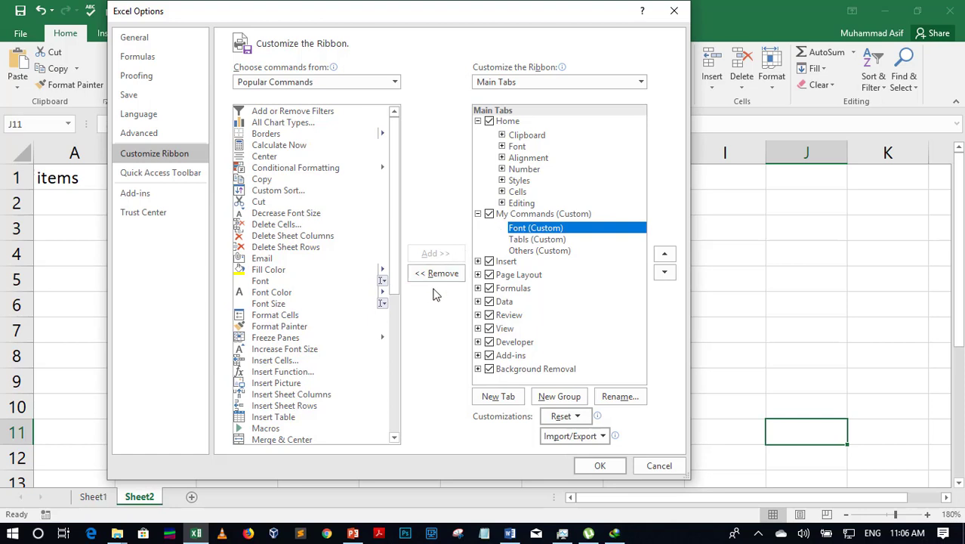
pyautogui.click(266, 282)
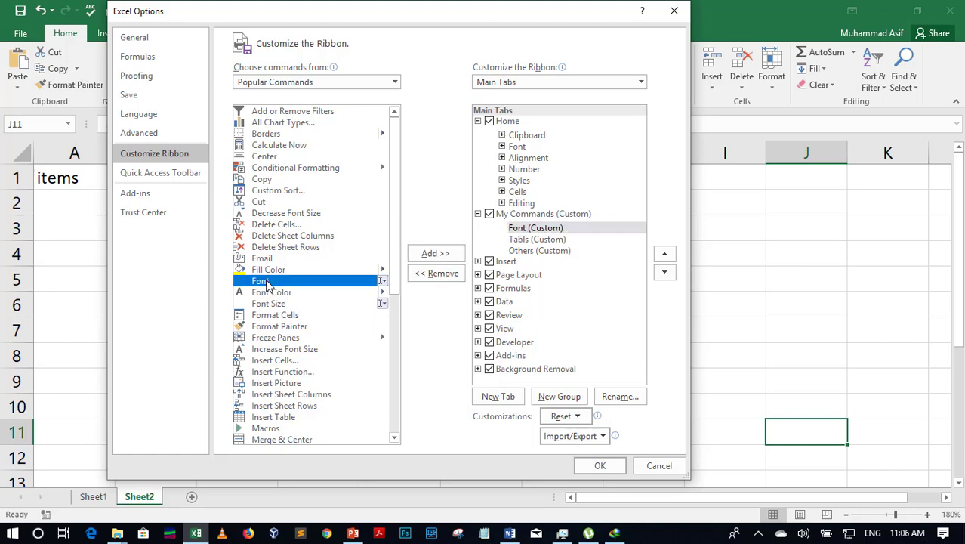
pyautogui.click(423, 257)
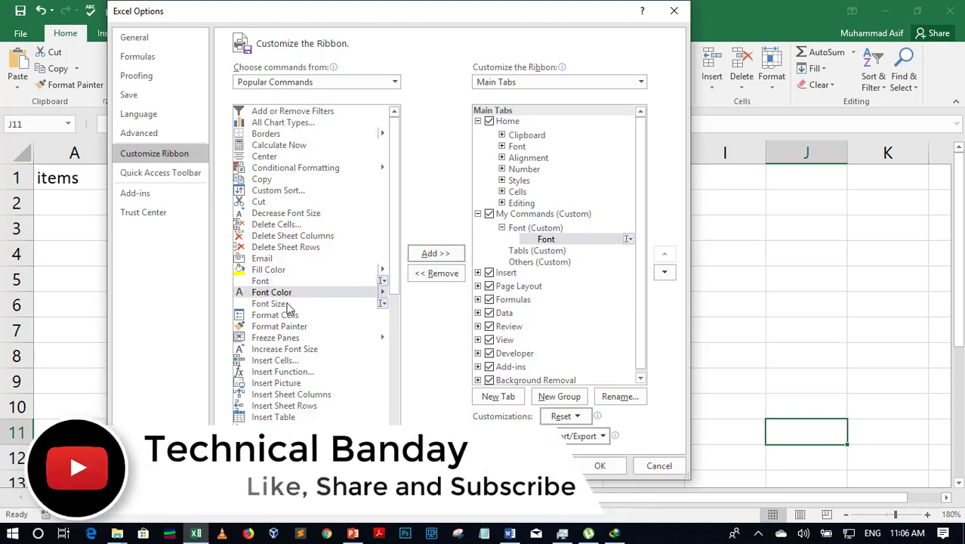
pyautogui.click(421, 257)
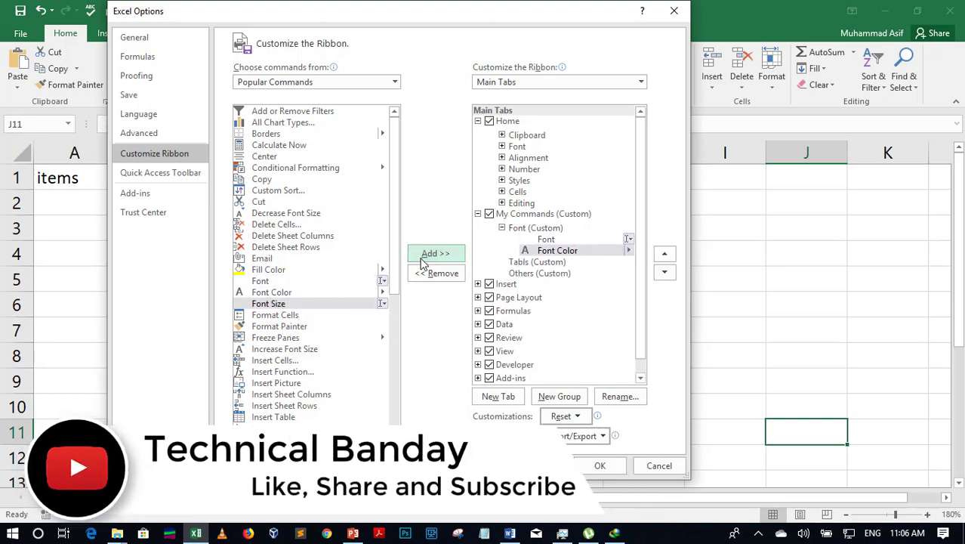
pyautogui.click(423, 255)
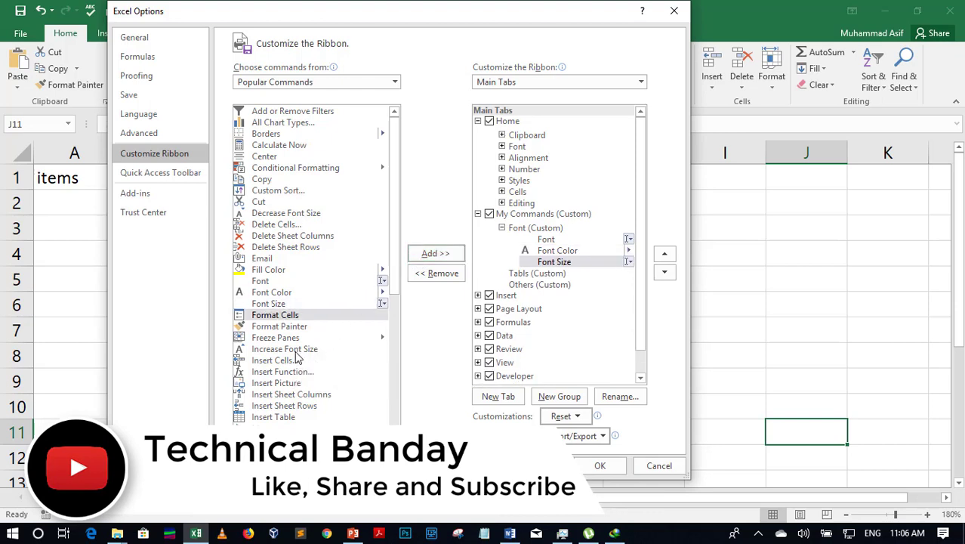
pyautogui.click(297, 352)
pyautogui.click(435, 257)
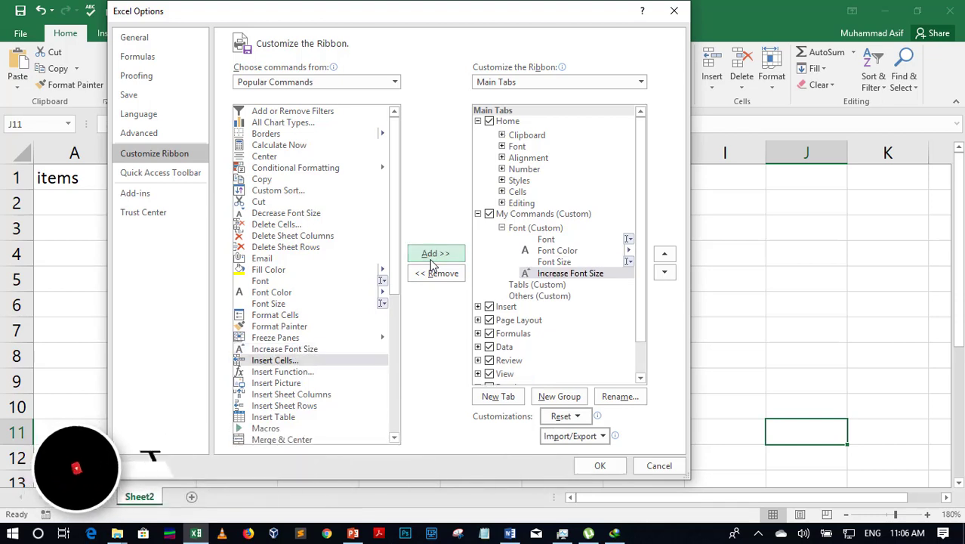
# Step: Add the Borders and Insert Table commands from the popular commands to the custom Tabls group
pyautogui.moveTo(390, 291); pyautogui.dragTo(395, 401)
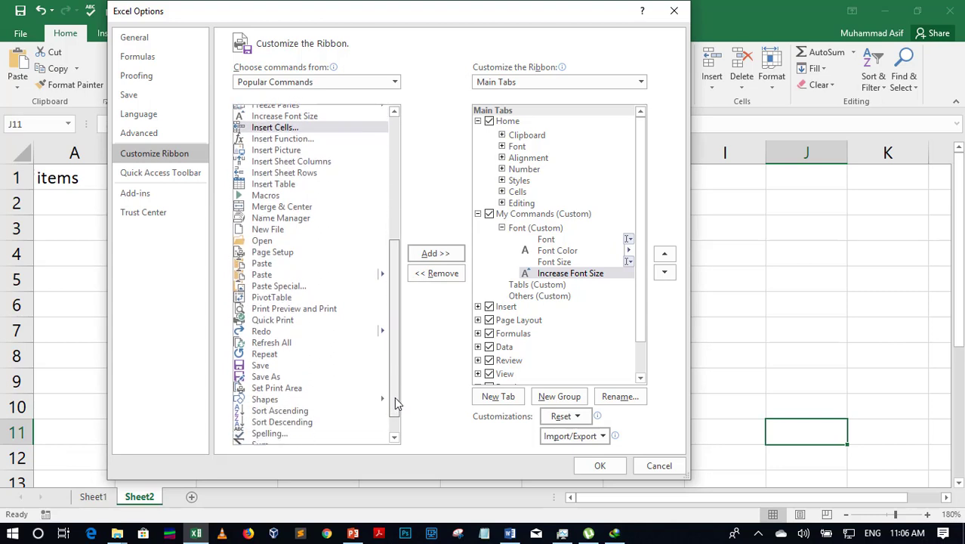
pyautogui.click(527, 287)
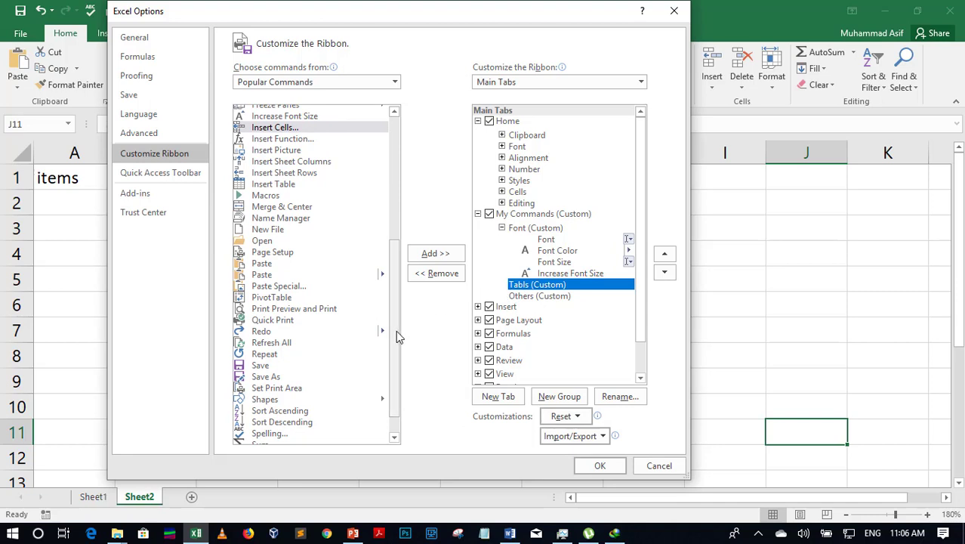
pyautogui.moveTo(399, 338); pyautogui.dragTo(405, 204)
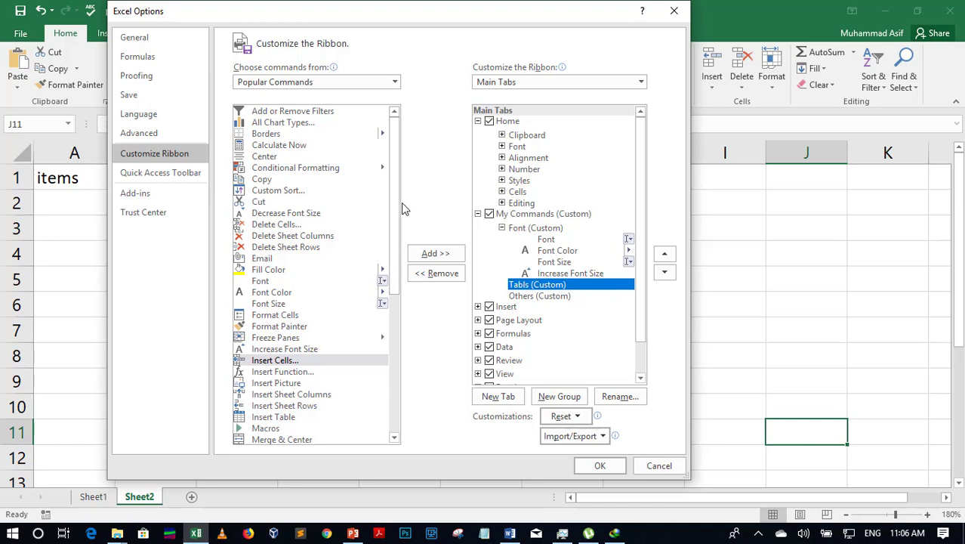
pyautogui.click(301, 135)
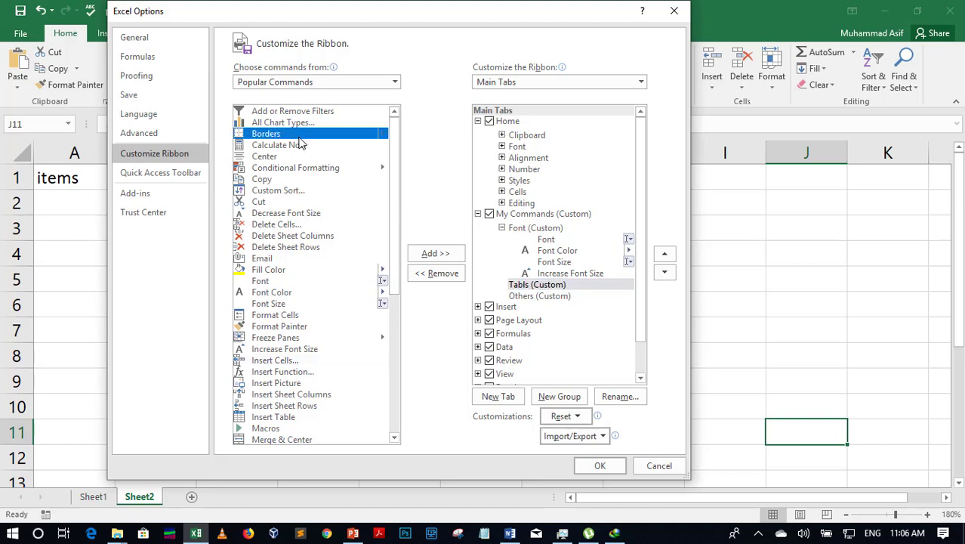
pyautogui.click(435, 255)
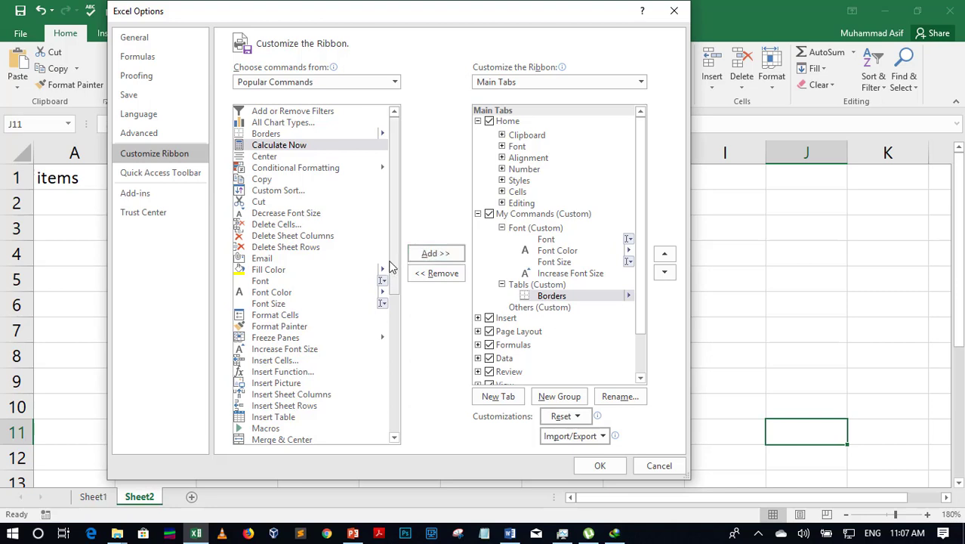
pyautogui.click(274, 419)
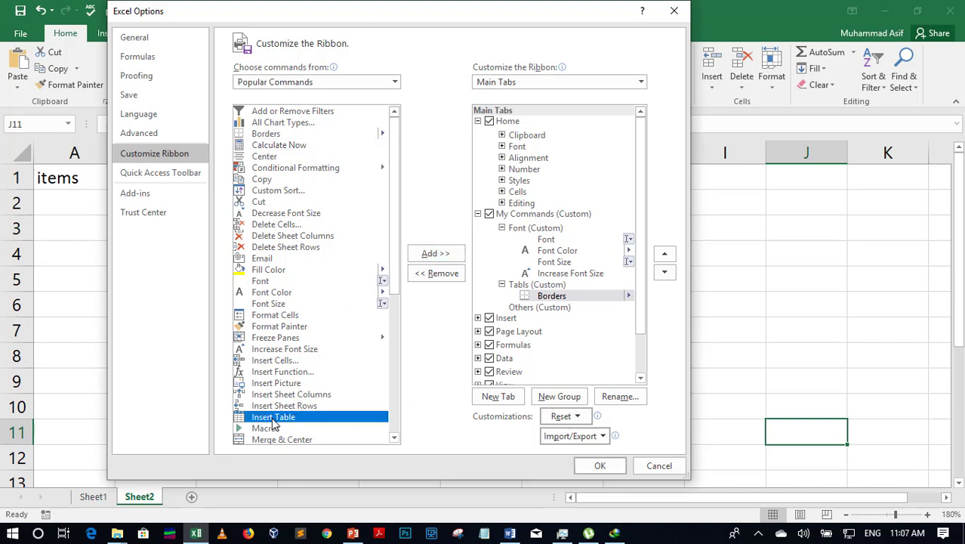
pyautogui.click(433, 254)
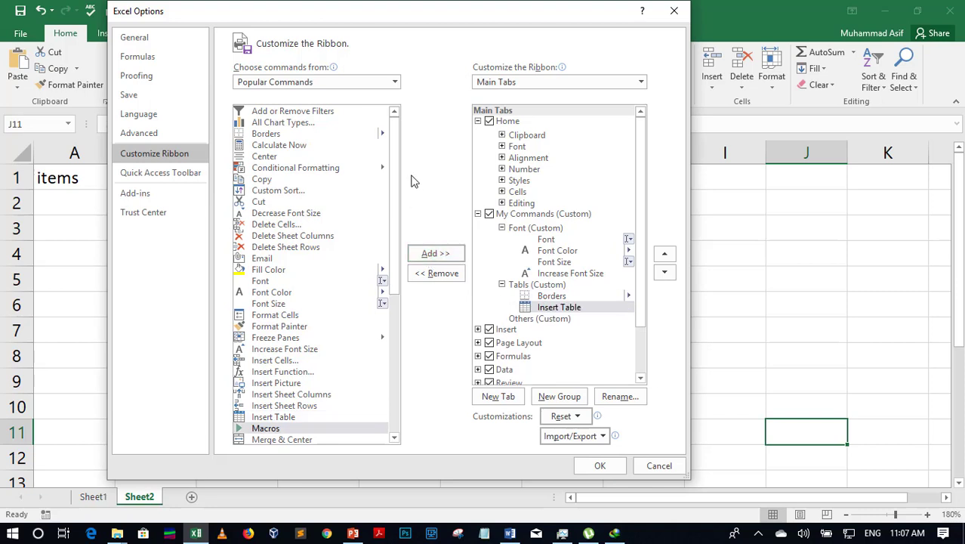
# Step: Add the Insert Function and Calculate Now commands from the popular commands to the custom Others group
pyautogui.click(394, 81)
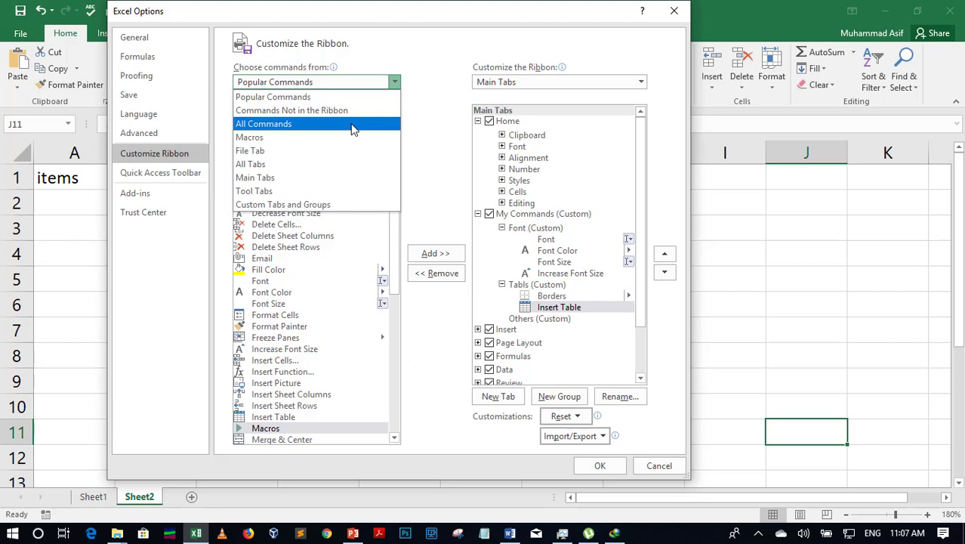
pyautogui.click(424, 164)
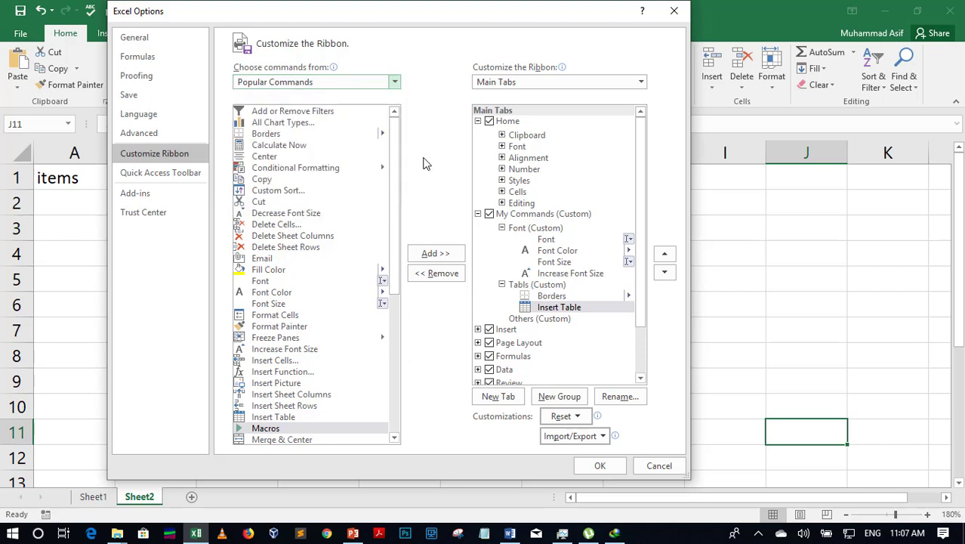
pyautogui.click(527, 319)
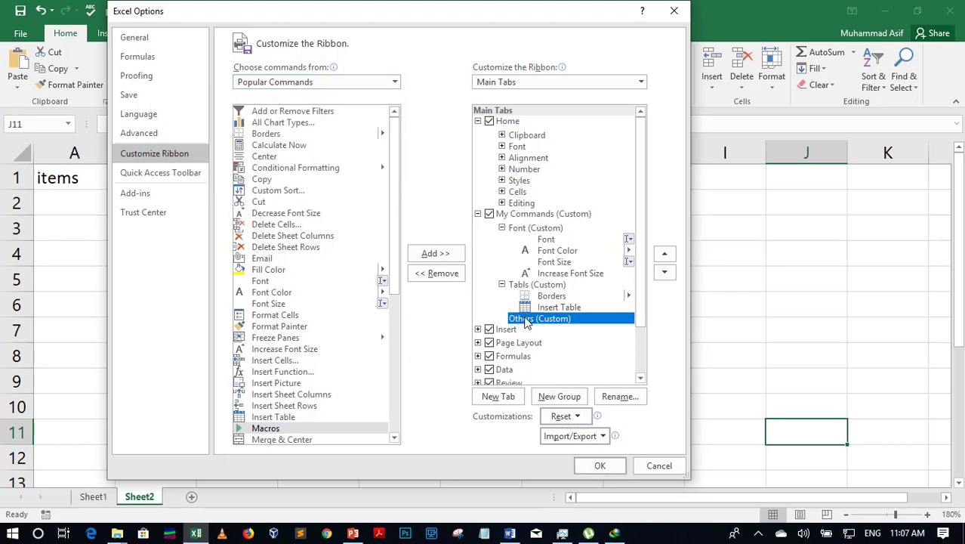
pyautogui.click(307, 374)
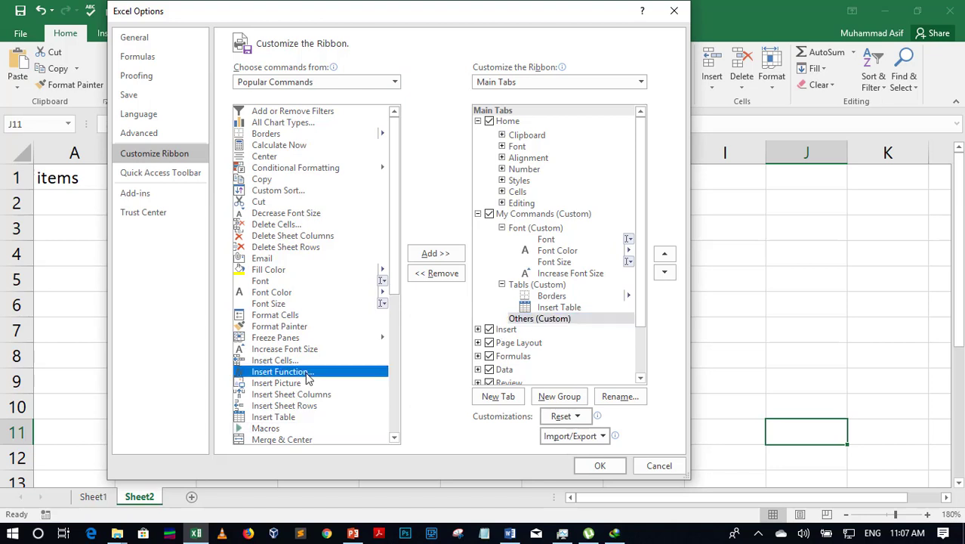
pyautogui.click(430, 254)
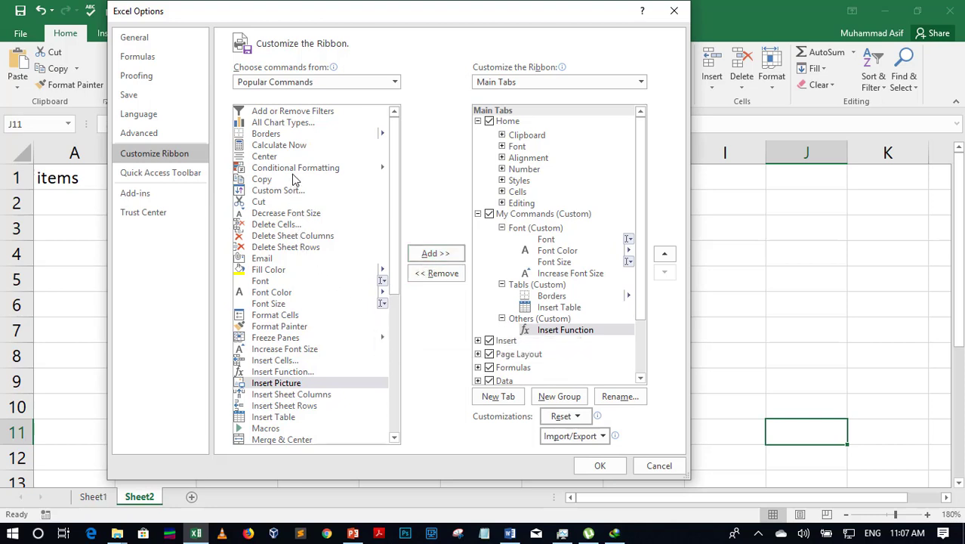
pyautogui.click(289, 148)
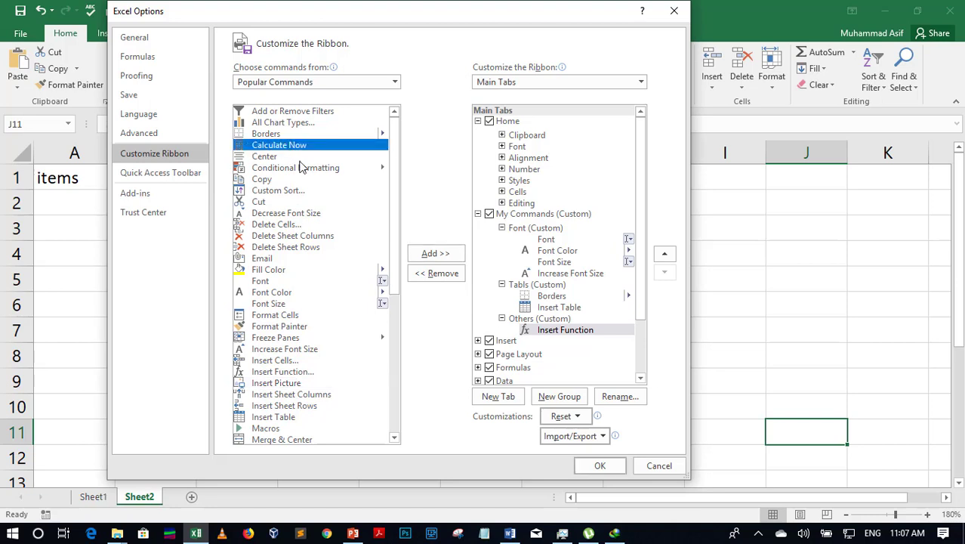
pyautogui.click(429, 253)
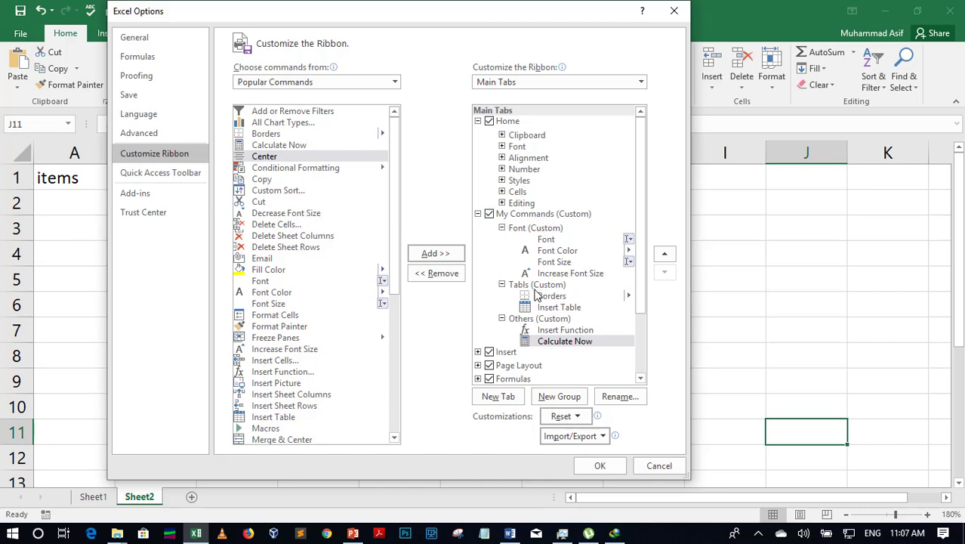
# Step: Review the commands in the custom groups of My Commands and apply the ribbon customization
pyautogui.moveTo(389, 21); pyautogui.dragTo(653, 30)
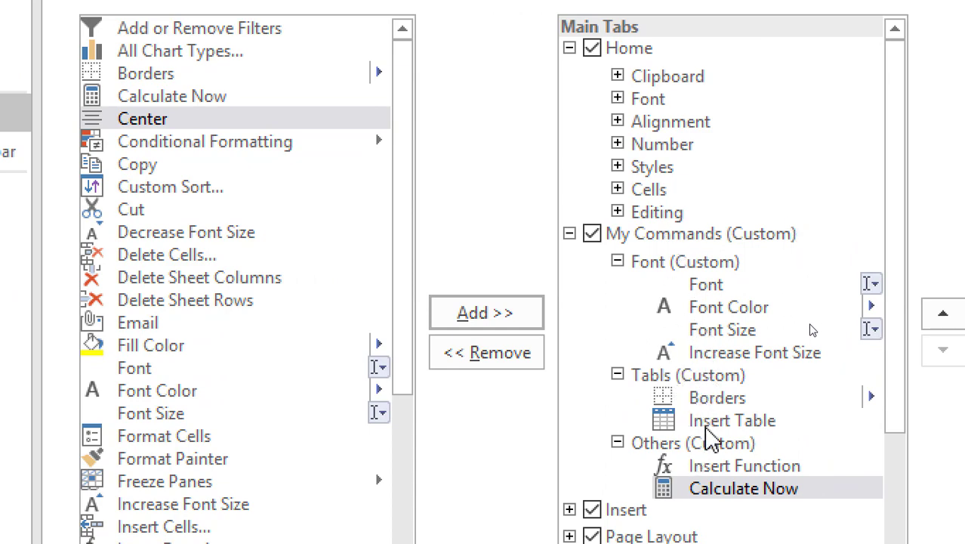
pyautogui.scroll(-2, 707, 425)
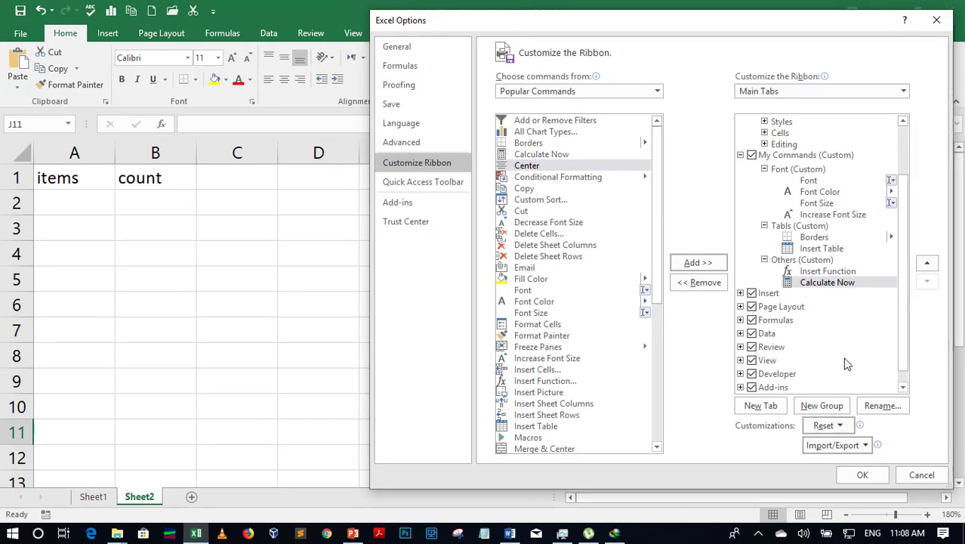
pyautogui.click(863, 476)
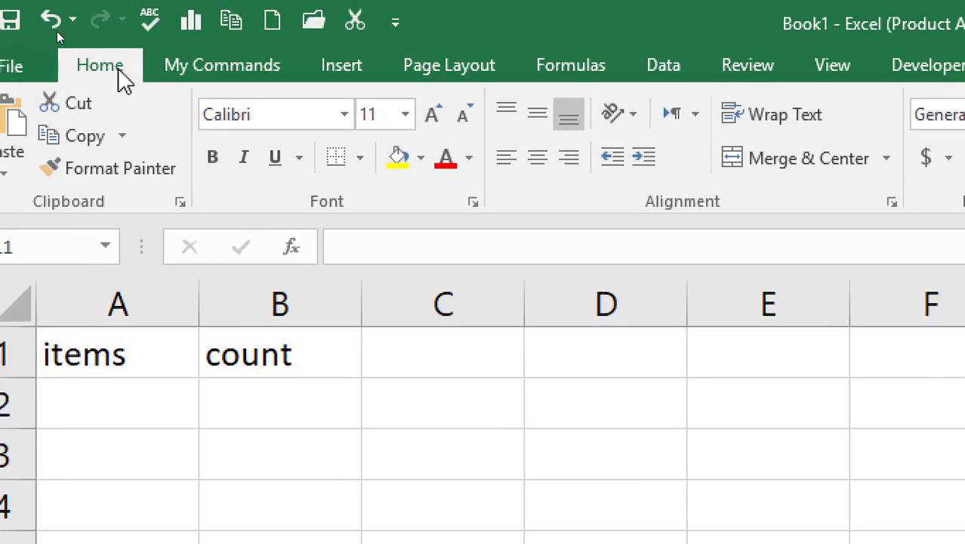
# Step: Compare the commands in the new My Commands tab with those in the Home, Insert and Formulas tabs
pyautogui.click(231, 74)
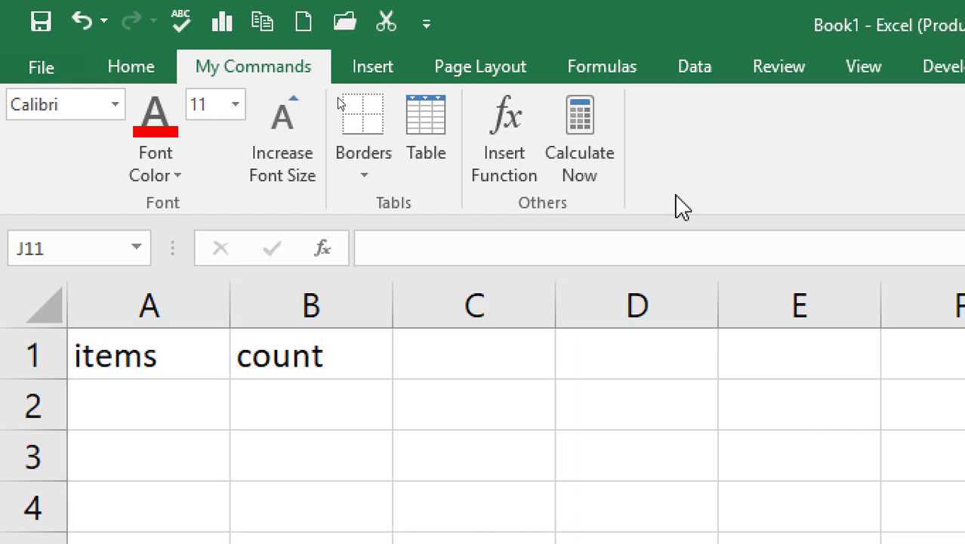
pyautogui.click(125, 62)
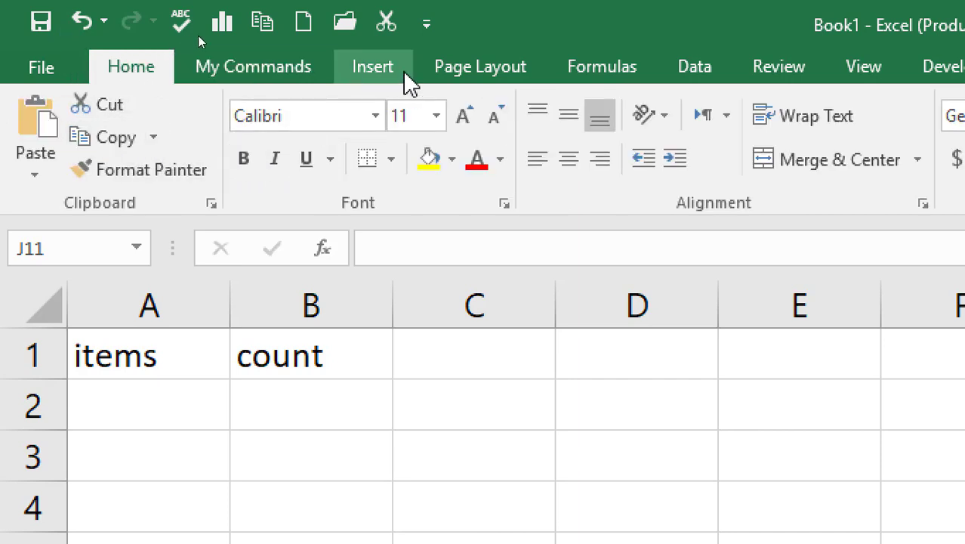
pyautogui.click(382, 72)
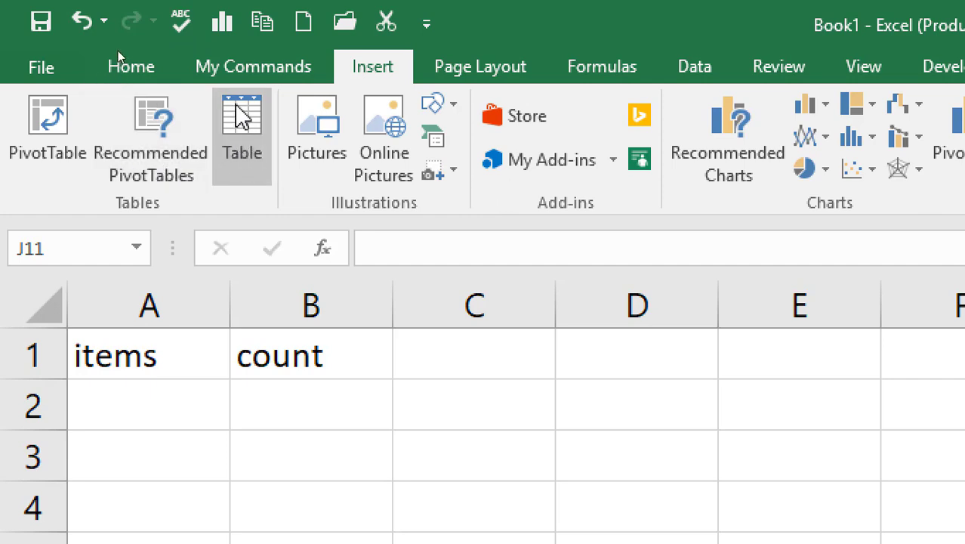
pyautogui.click(249, 76)
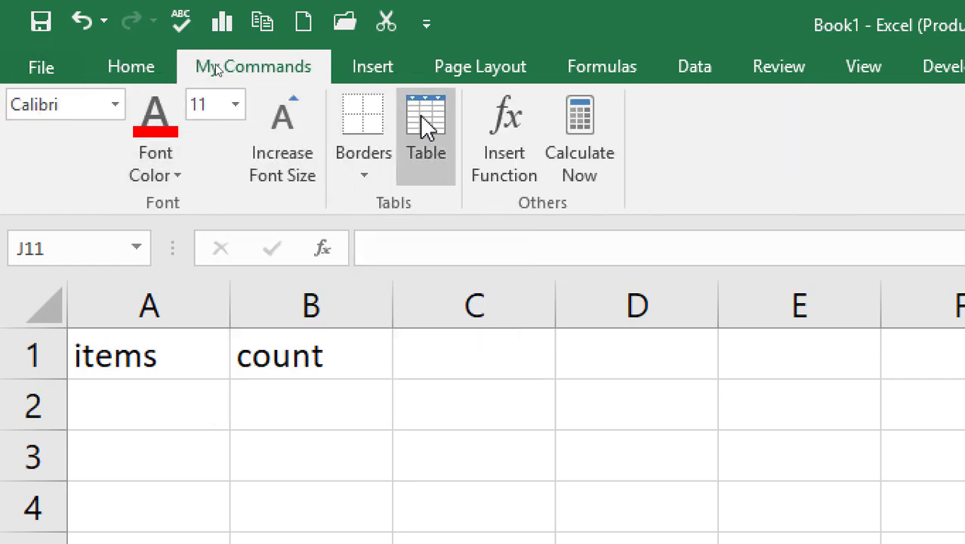
pyautogui.click(597, 72)
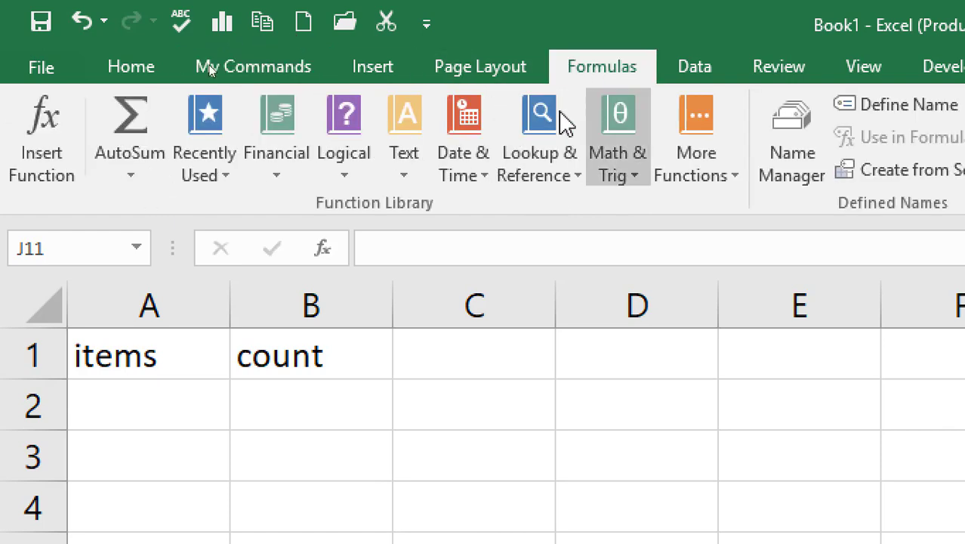
pyautogui.click(264, 78)
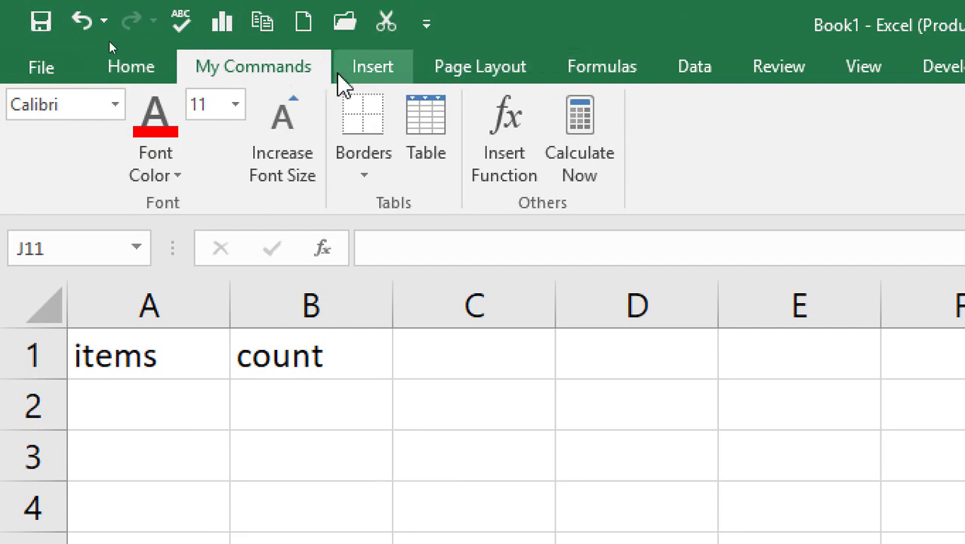
# Step: Open the Excel Options dialog again
pyautogui.click(21, 68)
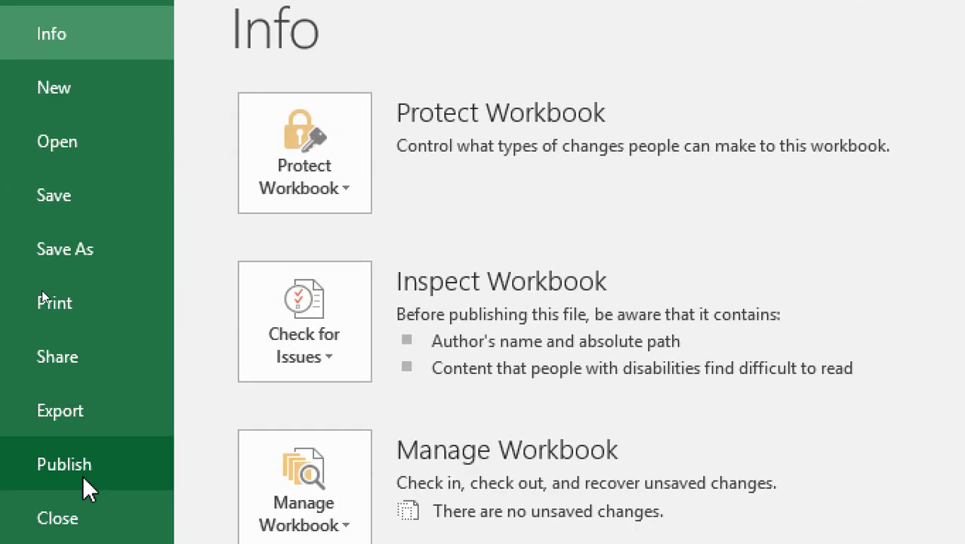
pyautogui.click(100, 478)
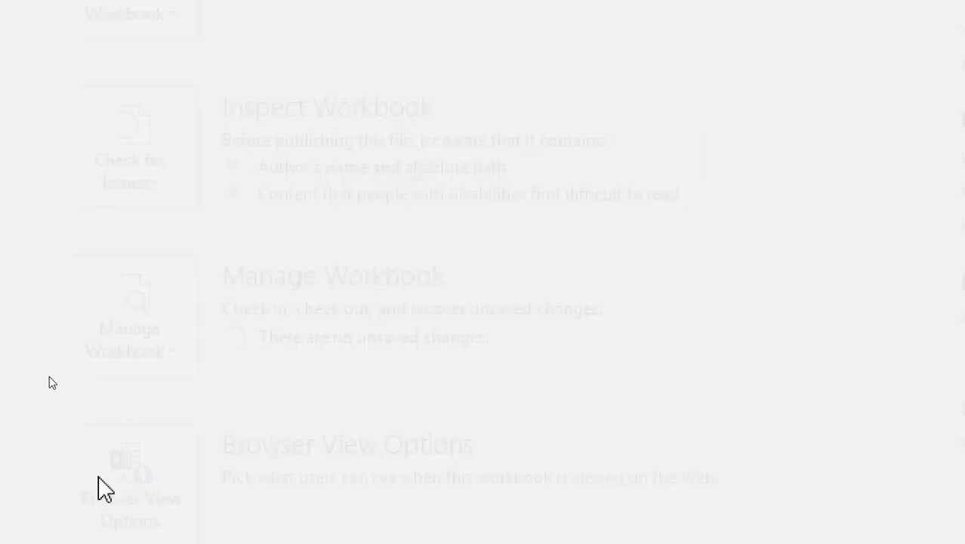